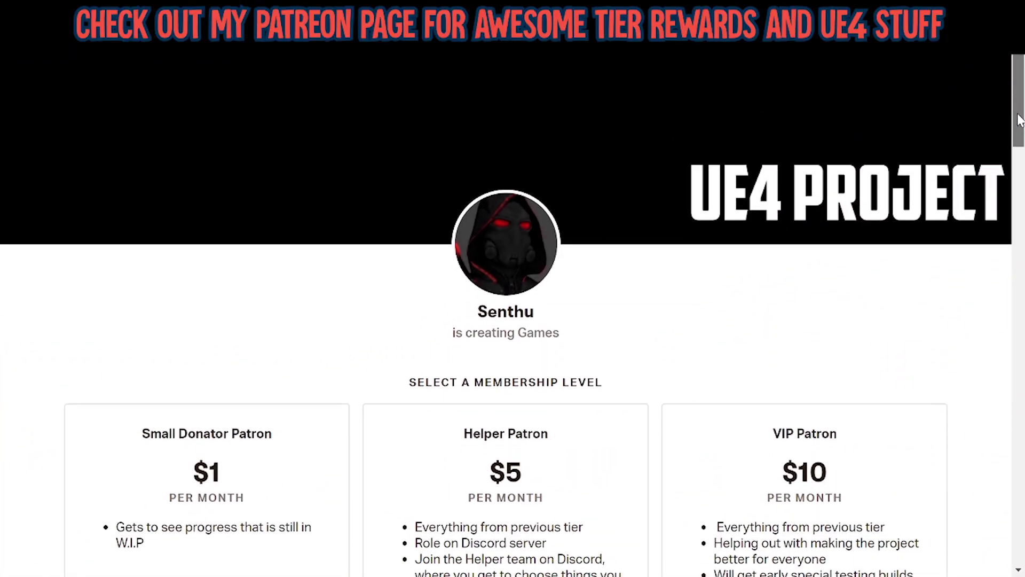
- Reveal the creator's fourth $20 tier, then scroll past the posts to the footer
drag(1020, 120, 1019, 211)
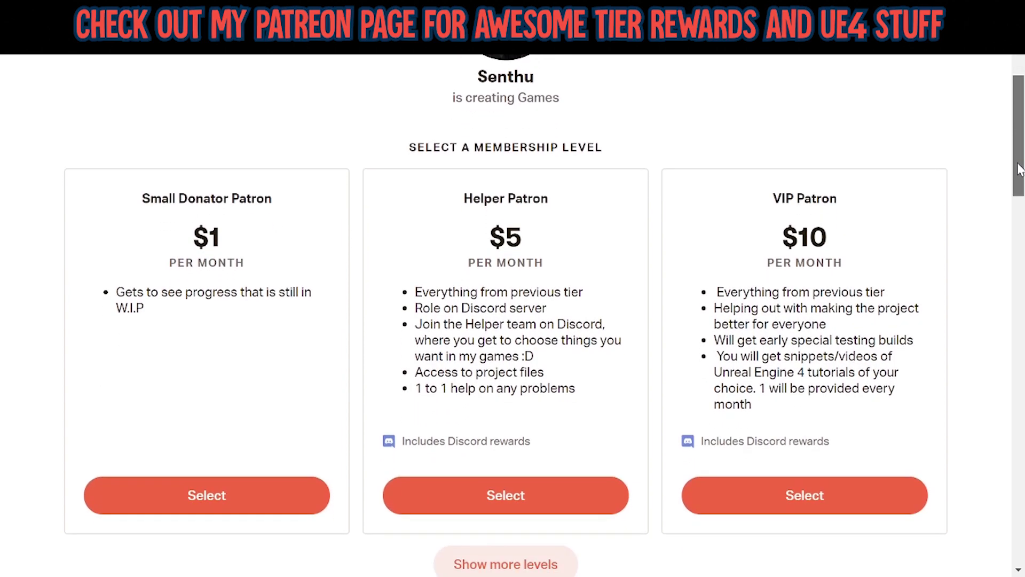
click(505, 360)
drag(1014, 187, 1010, 385)
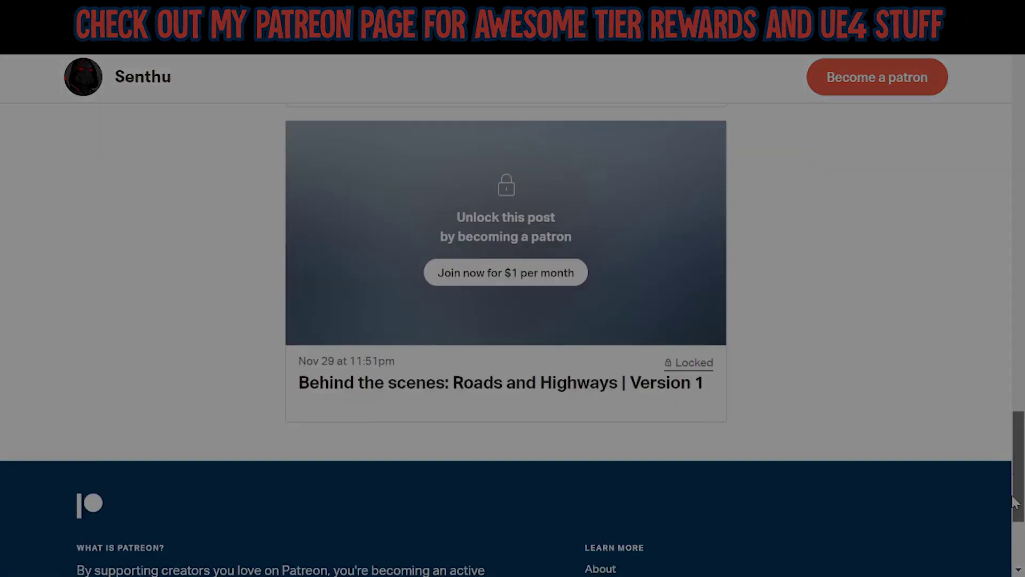
drag(1011, 386, 1011, 555)
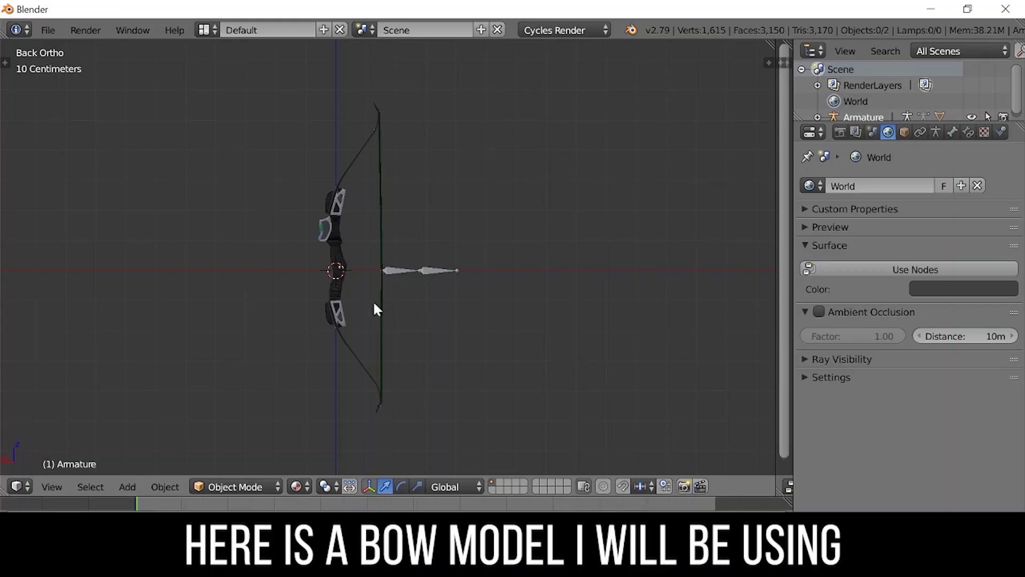
scroll(364, 243, up, 3)
mouse_move(364, 243)
middle_down()
mouse_move(445, 258)
mouse_move(698, 270)
mouse_move(11, 270)
mouse_move(197, 264)
middle_up()
key(ctrl+KP_1)
scroll(419, 266, up, 2)
scroll(374, 267, down, 2)
right_click(338, 217)
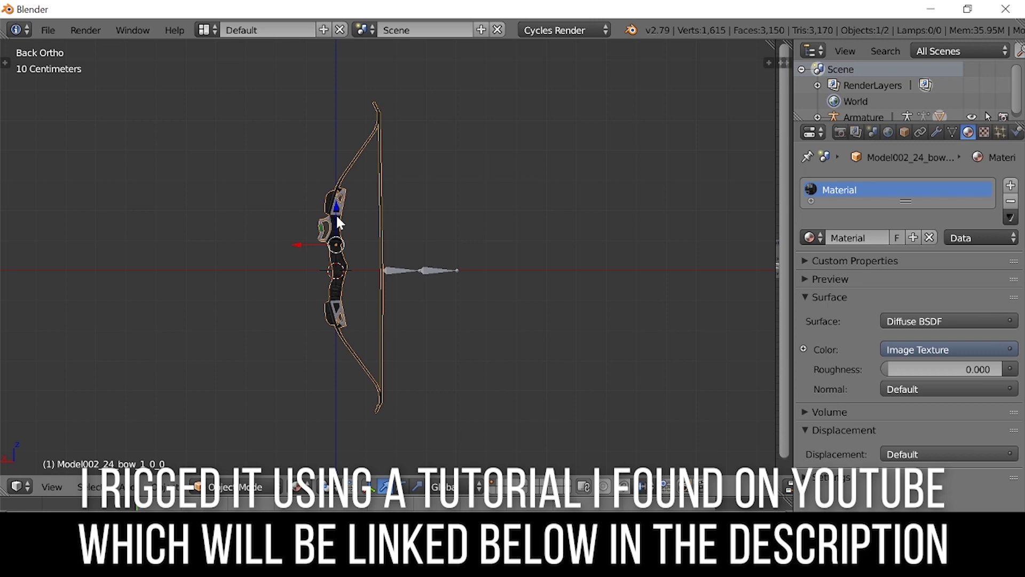
right_click(407, 272)
key(KP_Divide)
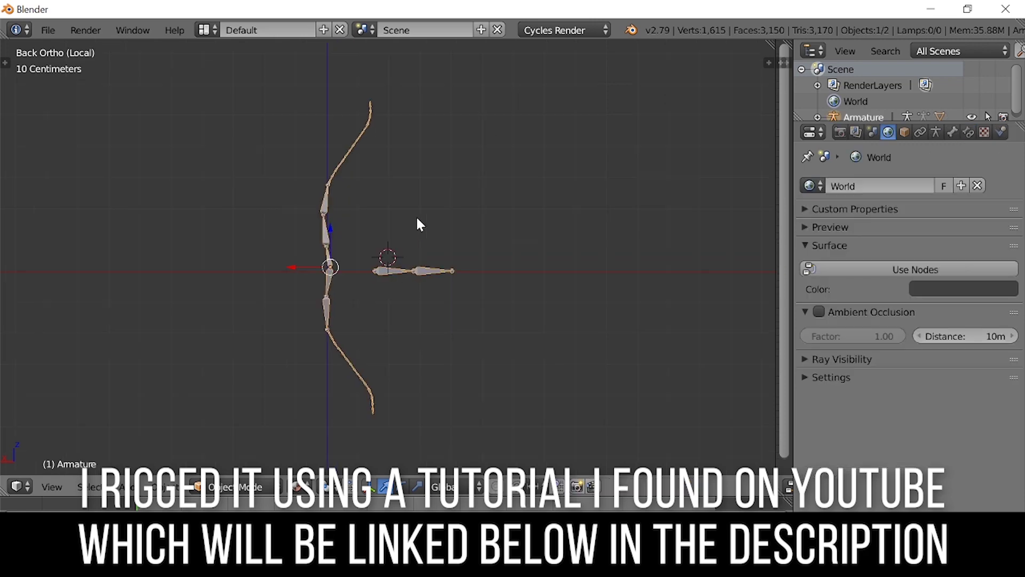
scroll(416, 216, down, 1)
scroll(392, 207, up, 2)
key(KP_Divide)
key(ctrl+Tab)
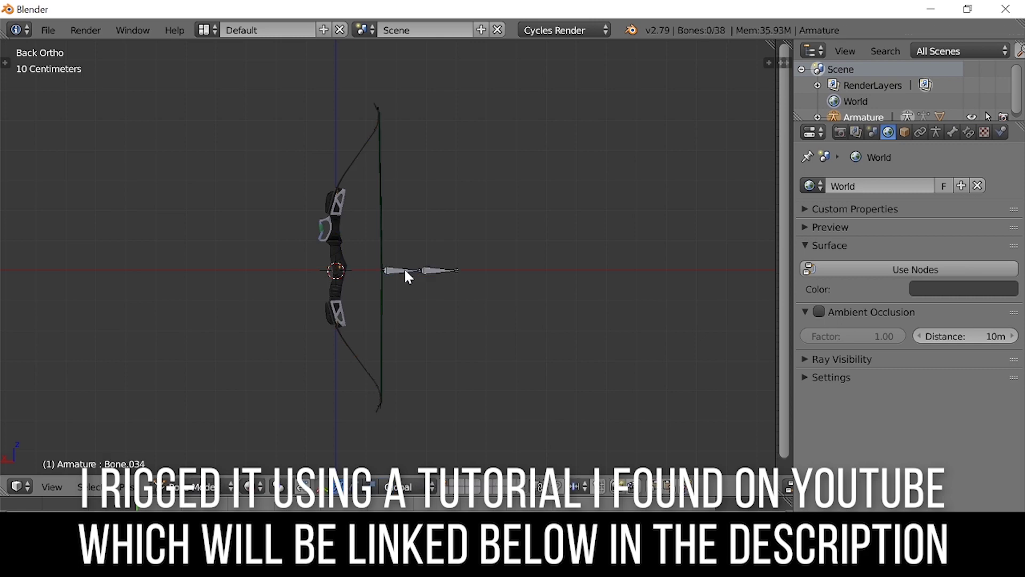
right_click(398, 269)
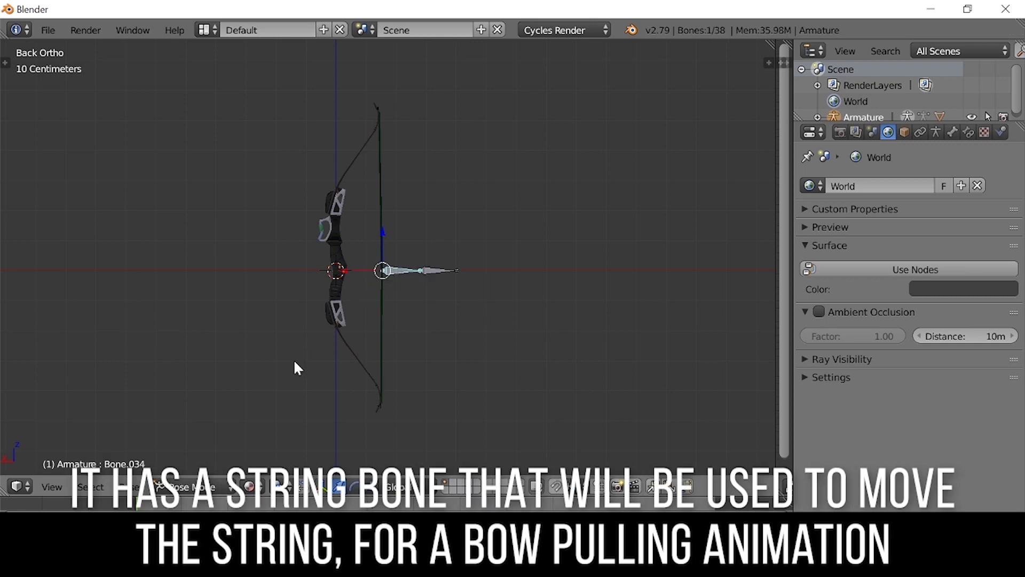
key(g)
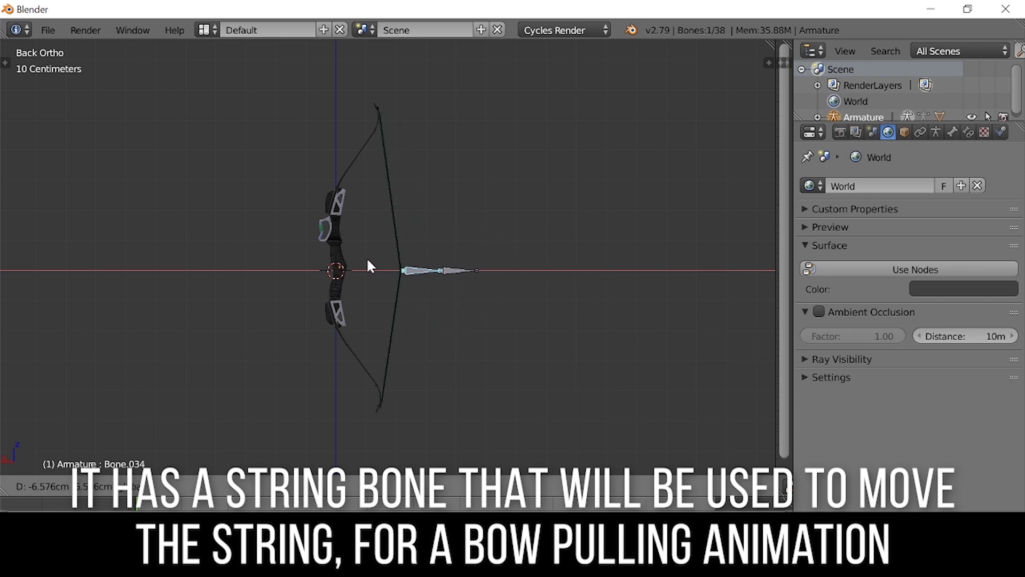
click(432, 263)
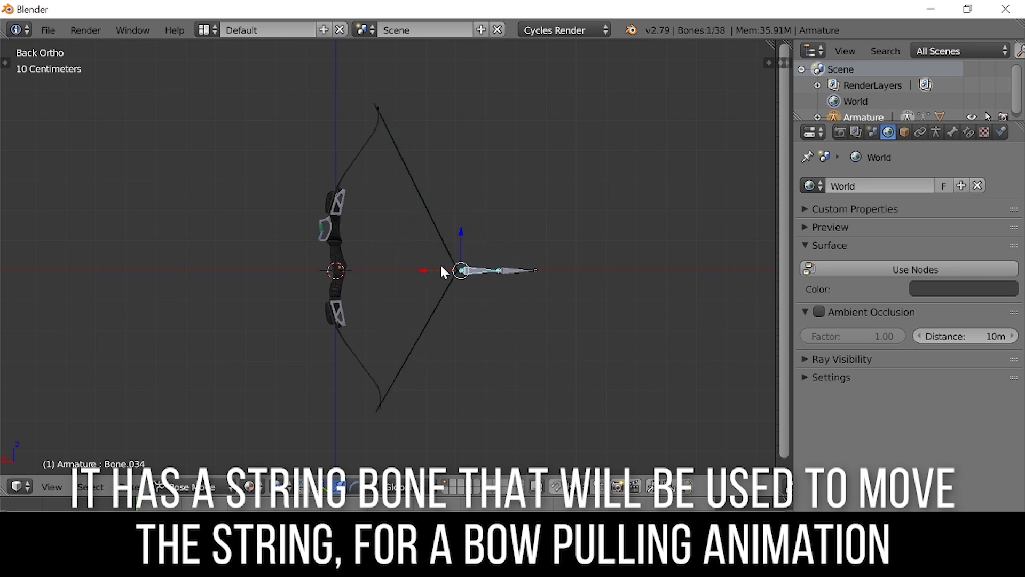
key(alt+g)
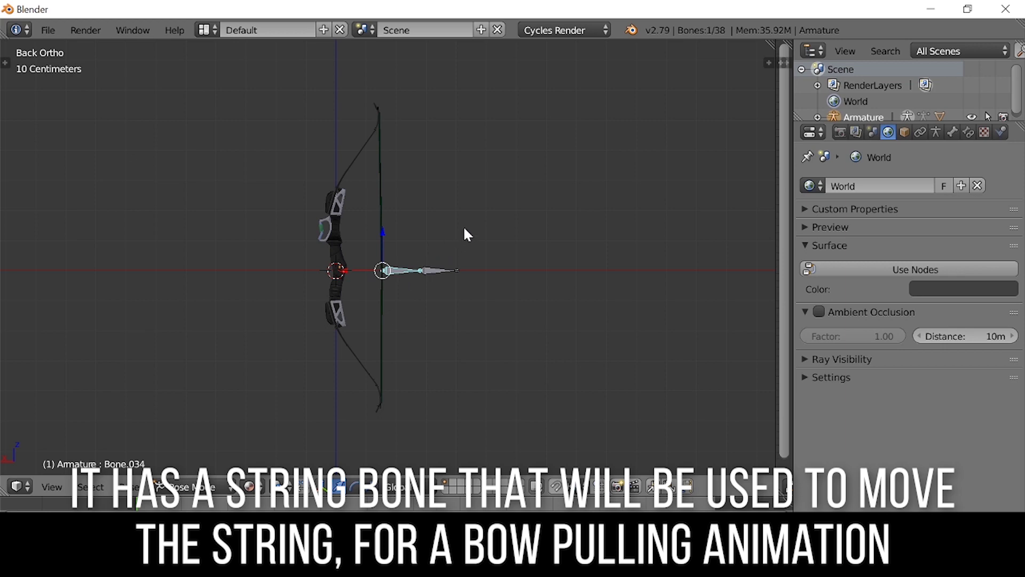
key(ctrl+Tab)
click(456, 233)
scroll(456, 233, down, 1)
scroll(446, 256, down, 5)
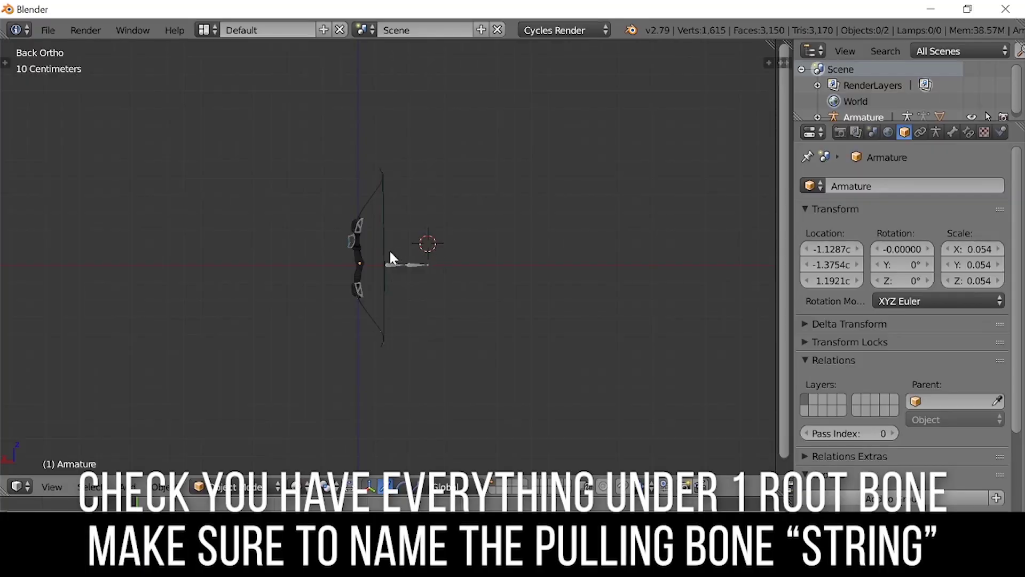
scroll(393, 258, up, 7)
- Rename the bow armature's pulling bone Bone.034 to String in Pose Mode
right_click(392, 270)
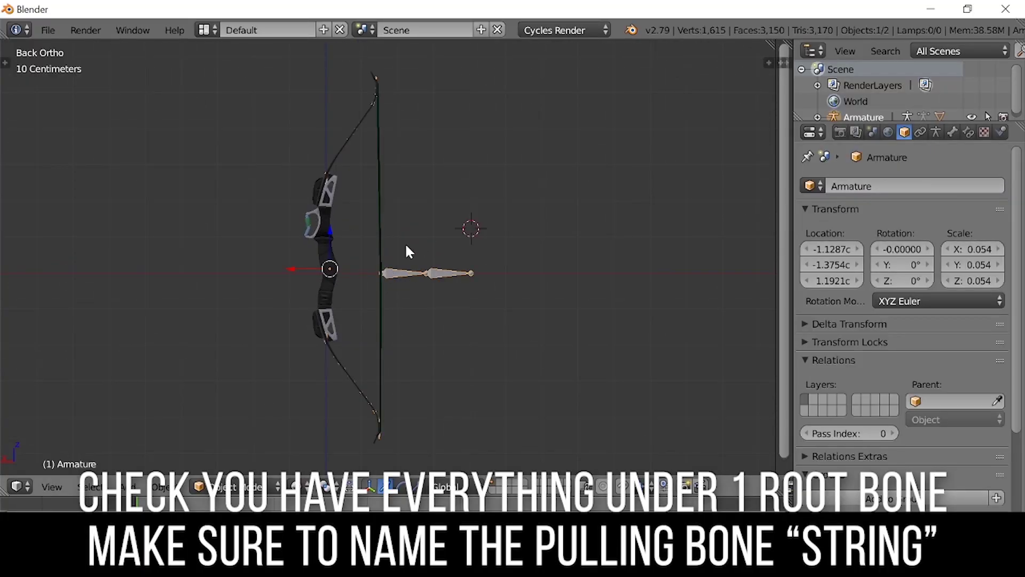
key(ctrl+Tab)
click(952, 132)
click(890, 183)
text(String)
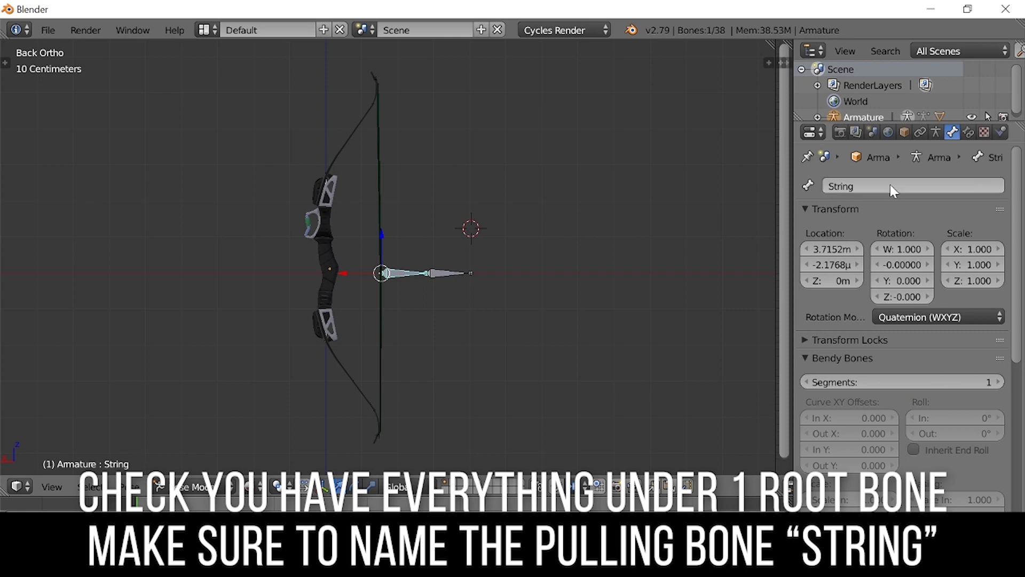
- Test-pull the String bone, cancel it, return to Object Mode and place the cursor on the grip
right_click(446, 274)
right_click(396, 272)
key(g)
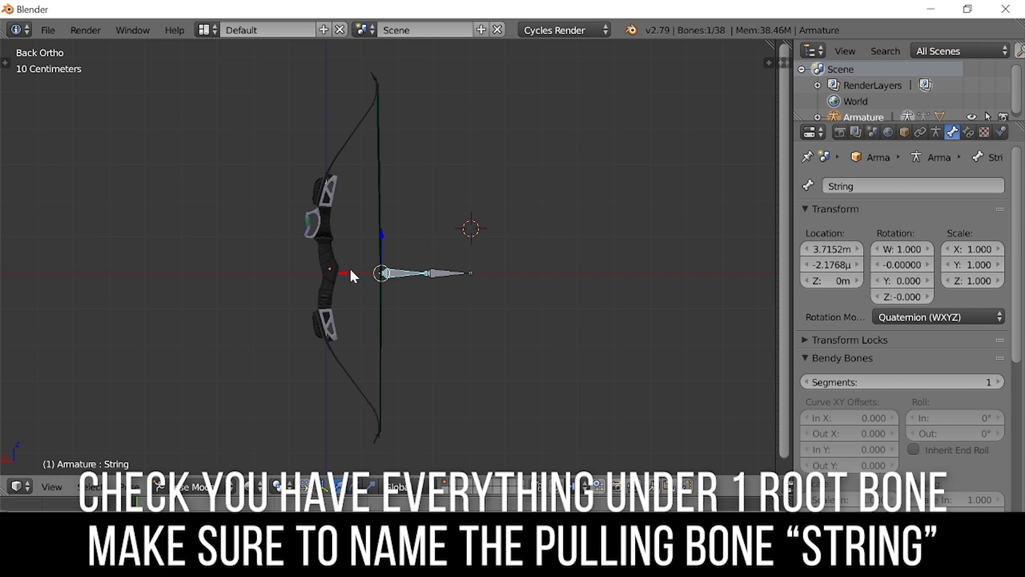
right_click(401, 273)
scroll(401, 276, down, 1)
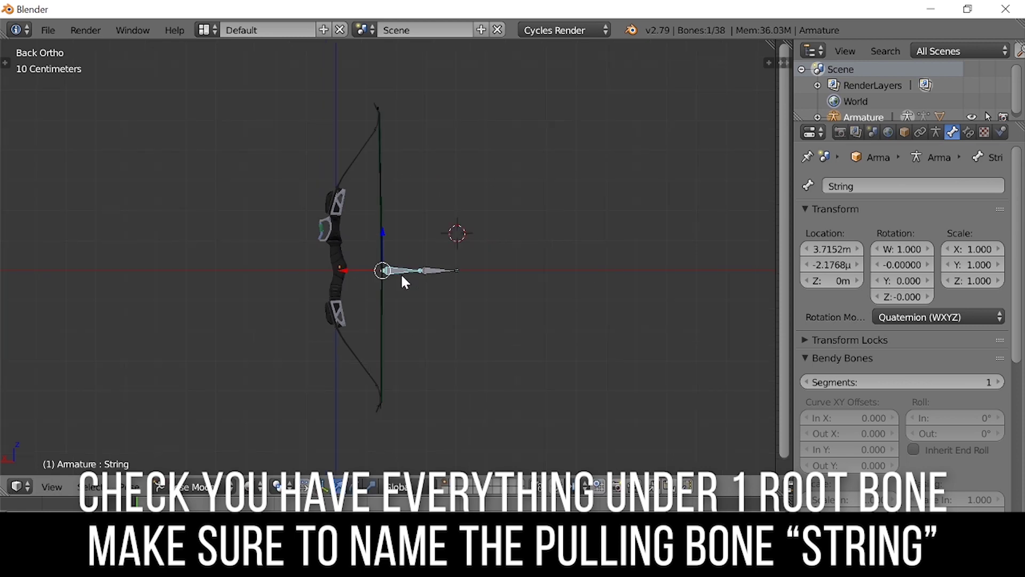
key(ctrl+Tab)
scroll(400, 275, down, 2)
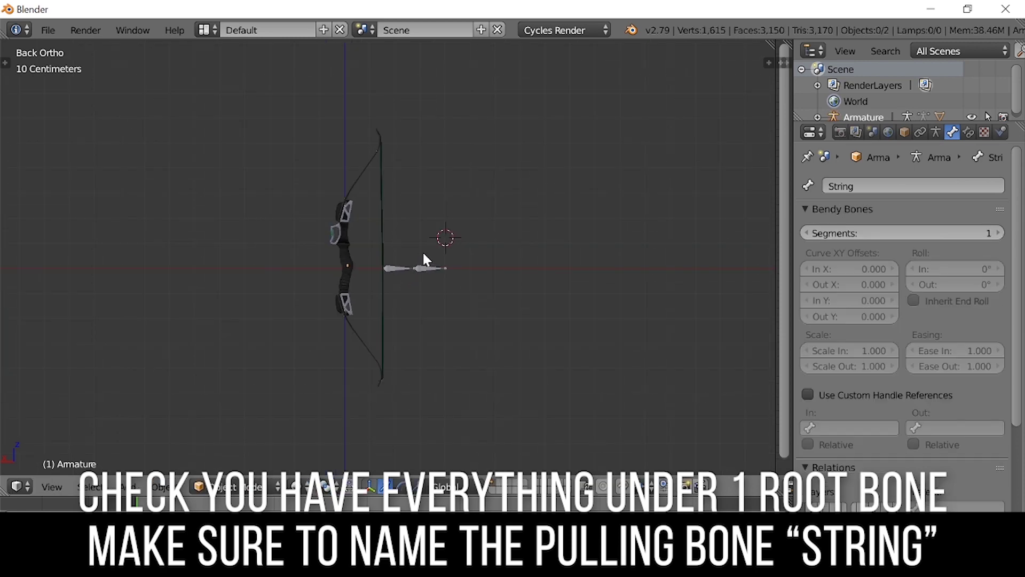
click(346, 267)
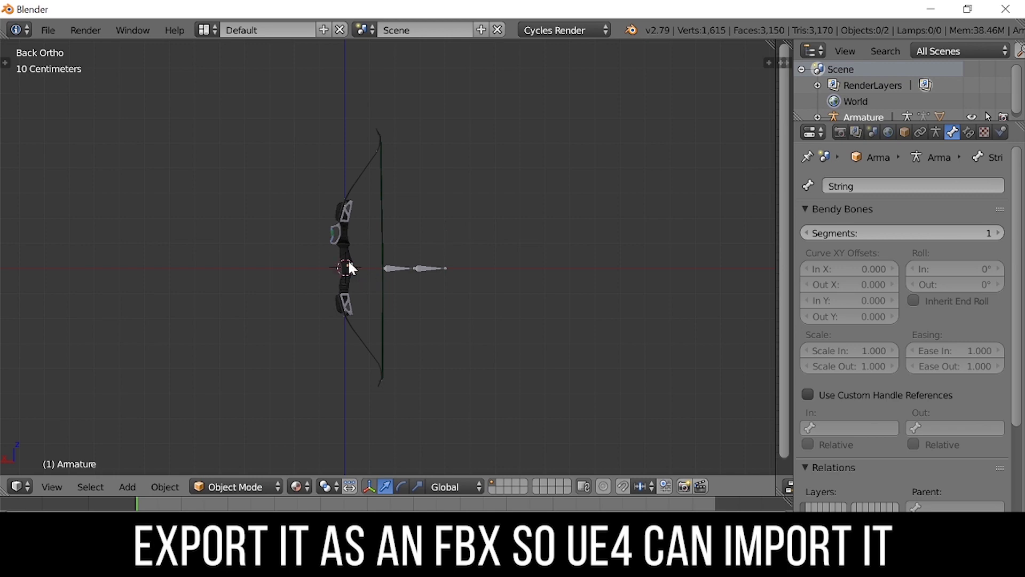
- Export the bow rig to the Desktop as Bow.fbx
click(47, 30)
mouse_move(166, 349)
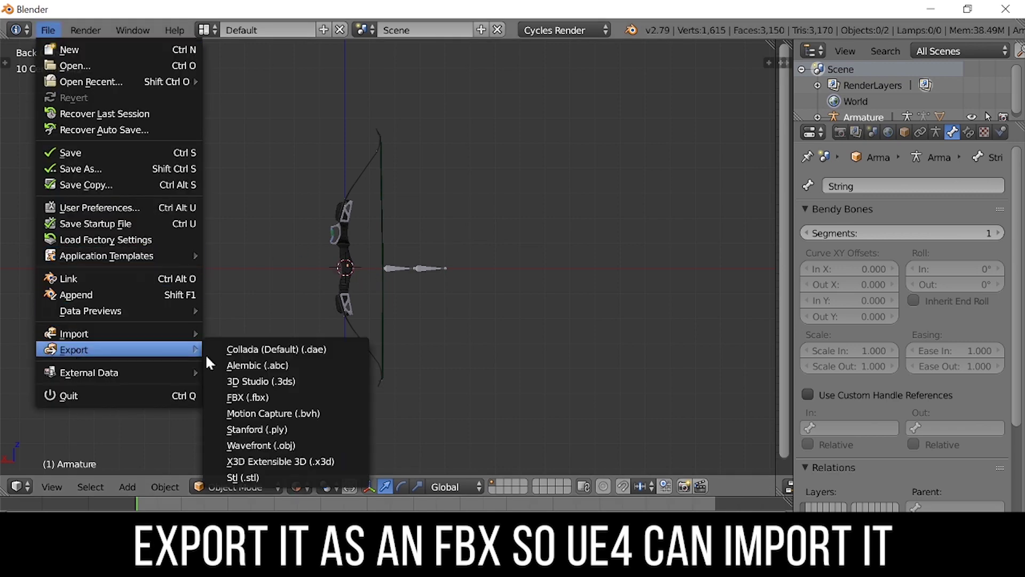
click(241, 395)
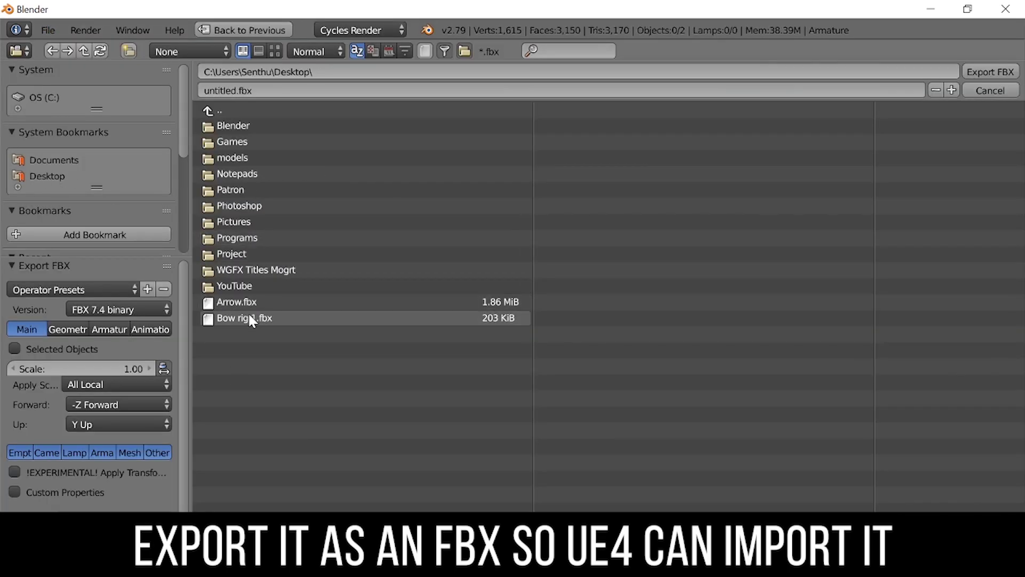
click(251, 316)
click(265, 92)
text(Bow)
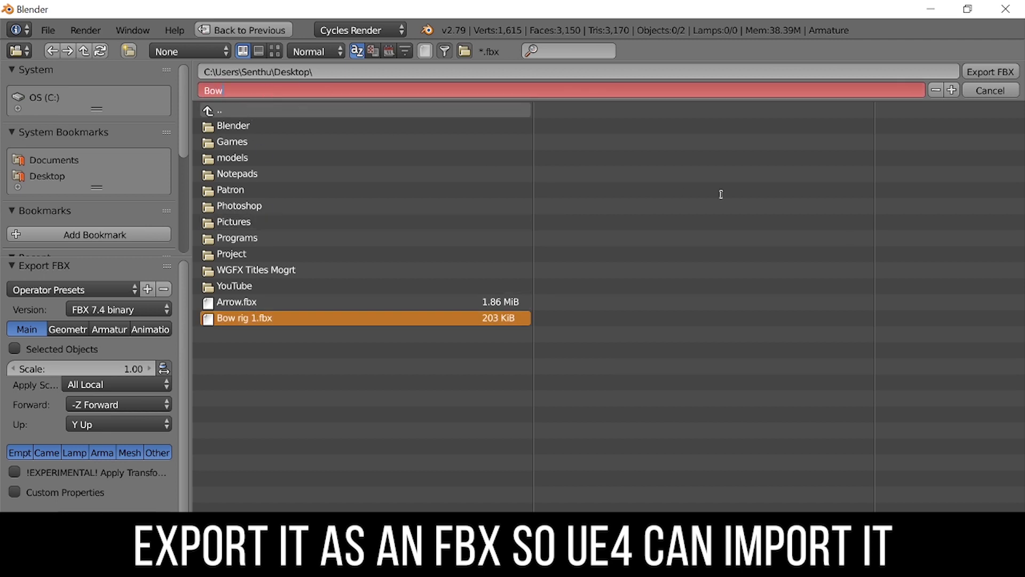
key(Return)
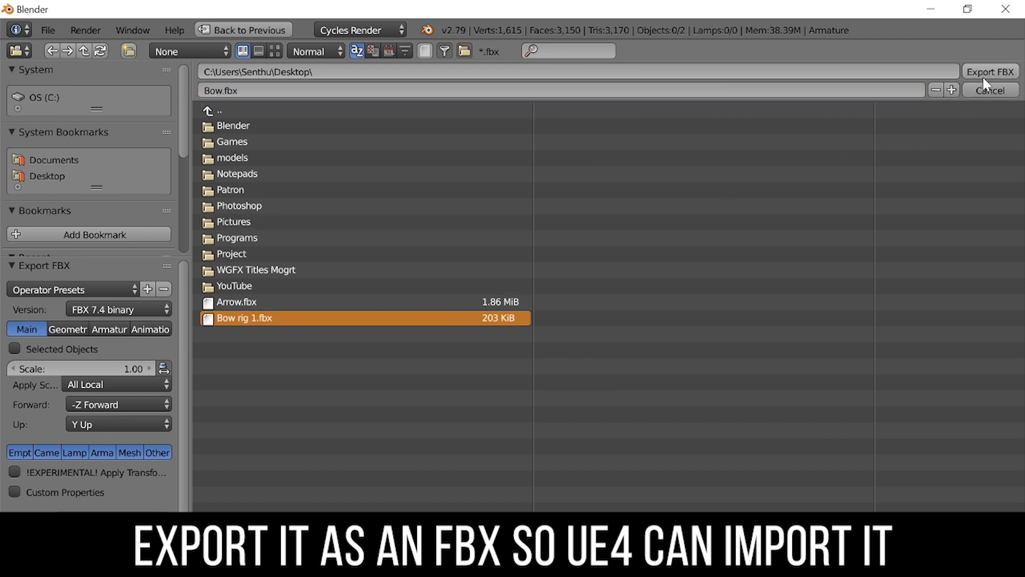
click(983, 77)
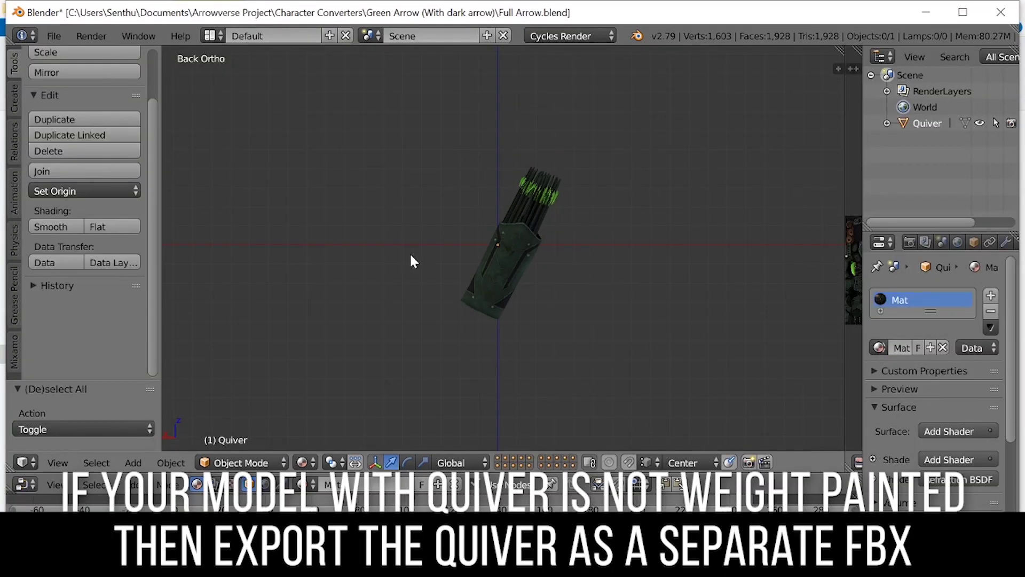
- Export the quiver as Quiver.fbx into the same folder as Bow.fbx
mouse_move(411, 261)
middle_down()
mouse_move(170, 269)
mouse_move(578, 276)
middle_up()
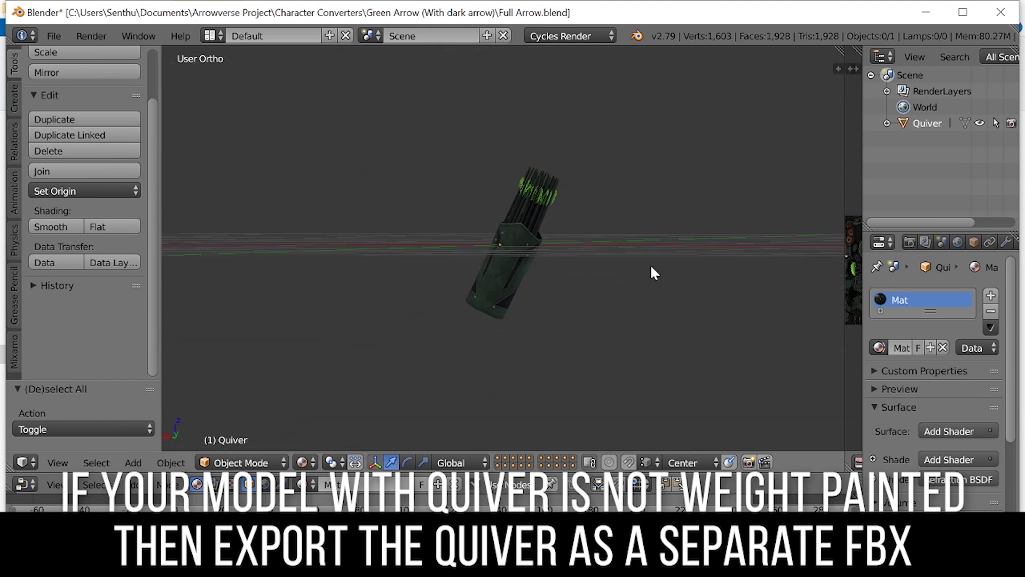
key(ctrl+KP_1)
click(53, 36)
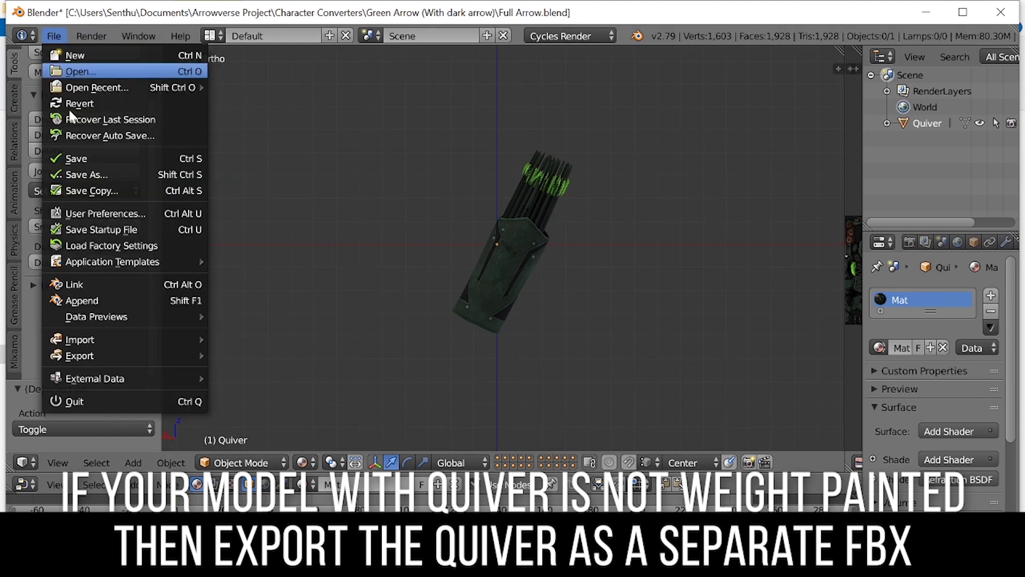
mouse_move(214, 355)
click(246, 405)
click(268, 97)
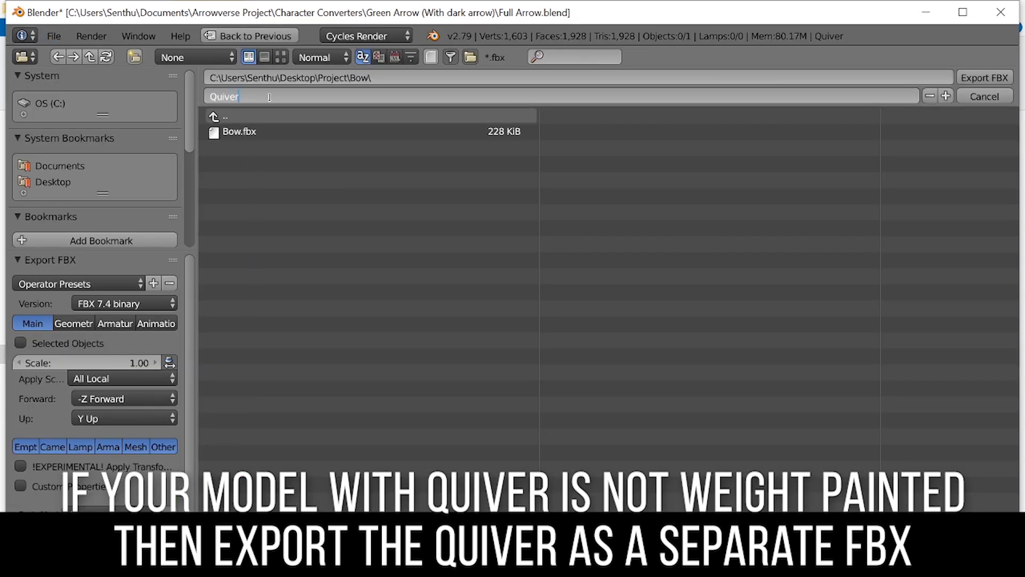
key(Return)
click(980, 74)
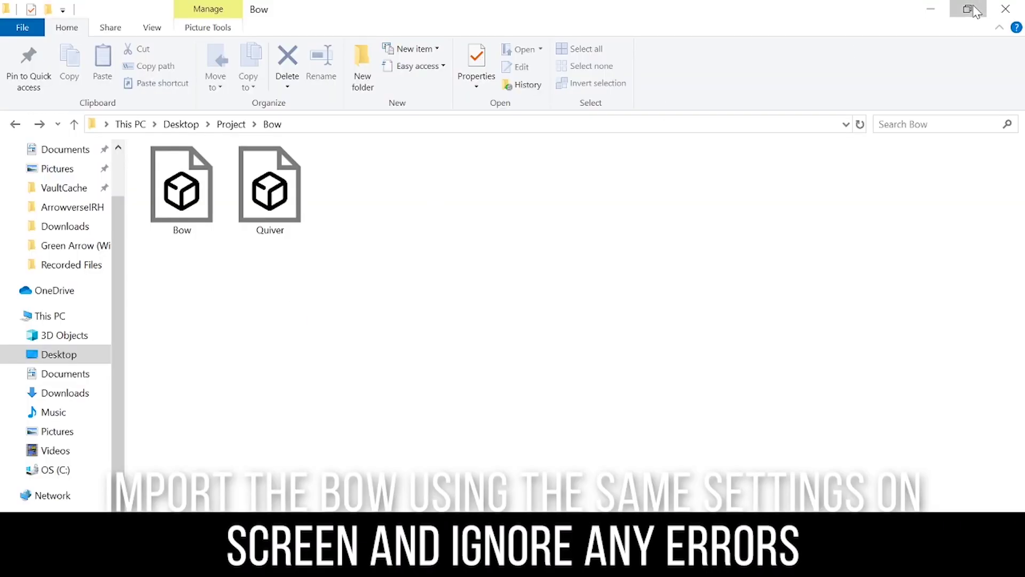
- Import Bow.fbx into the Bow content folder with advanced mesh options shown
click(971, 8)
drag(289, 278, 480, 443)
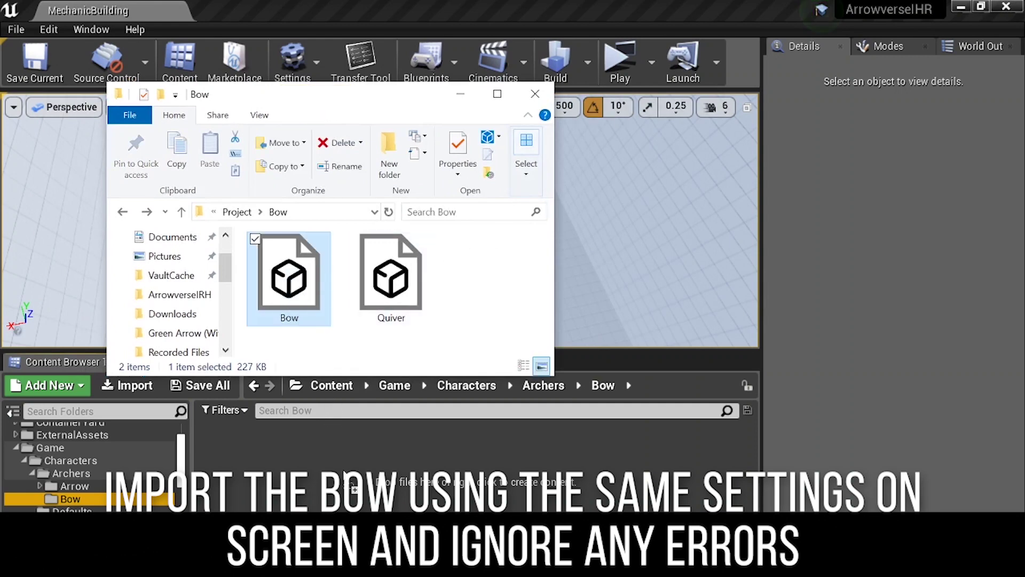
click(335, 4)
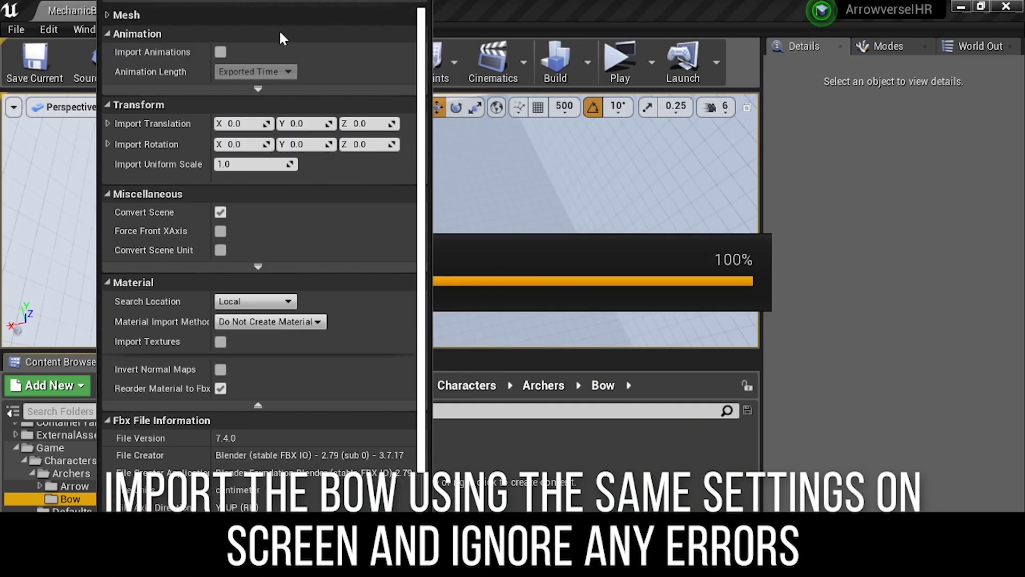
click(256, 153)
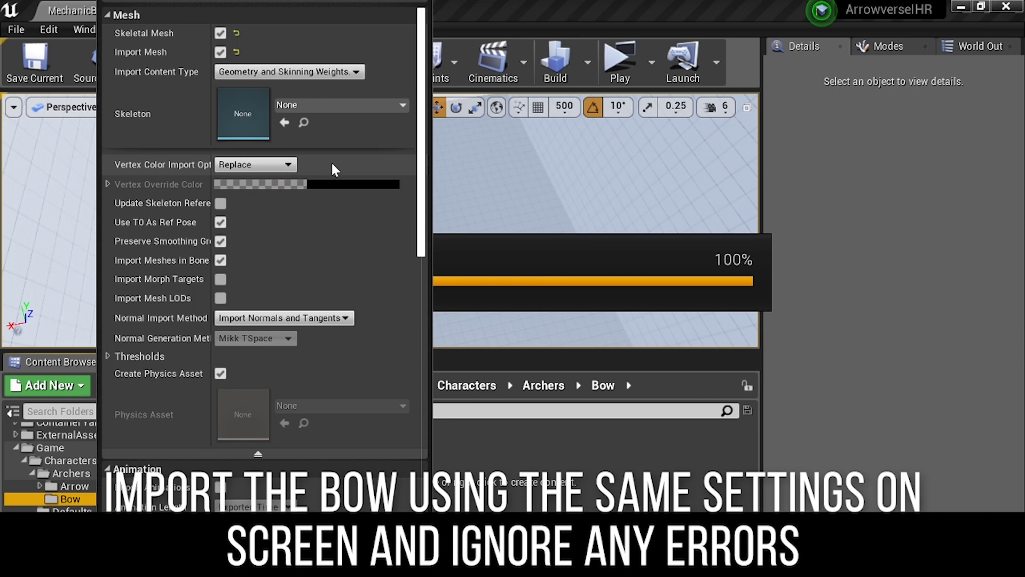
scroll(296, 414, down, 5)
scroll(309, 448, down, 2)
scroll(309, 448, down, 2)
click(321, 534)
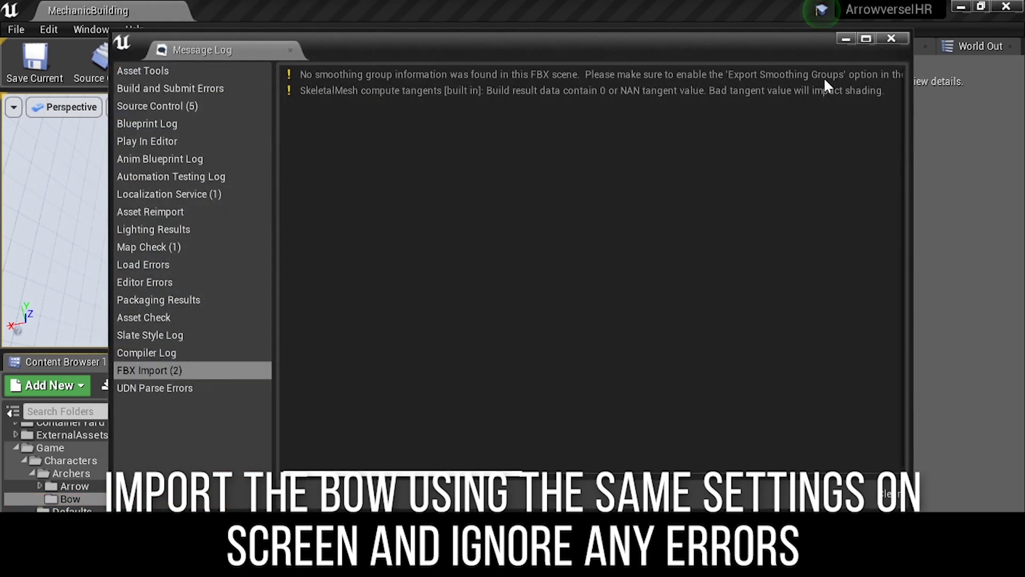
click(1012, 46)
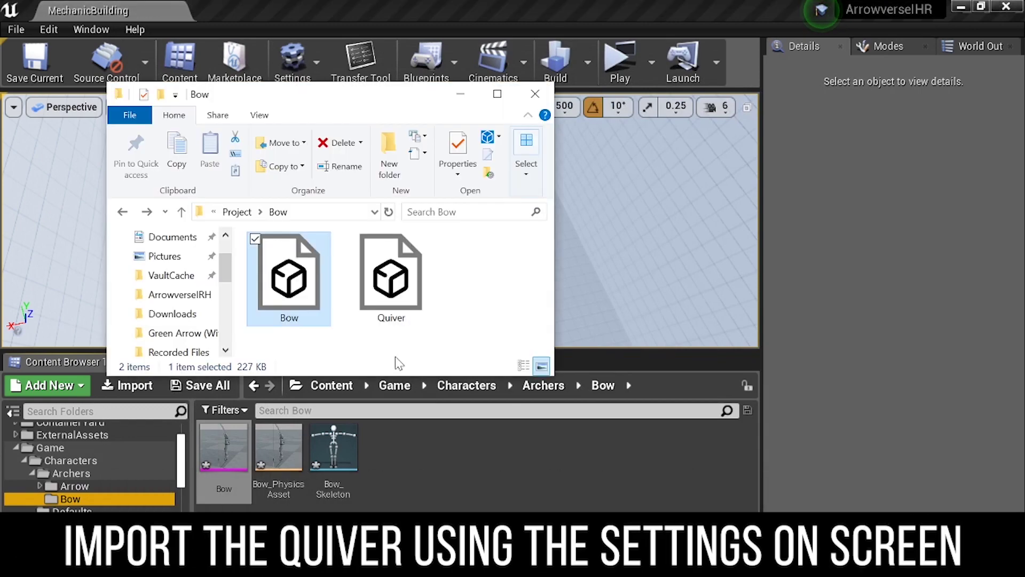
- Import Quiver.fbx into the Bow folder, then open the Bow skeletal mesh
click(421, 319)
drag(442, 481, 441, 480)
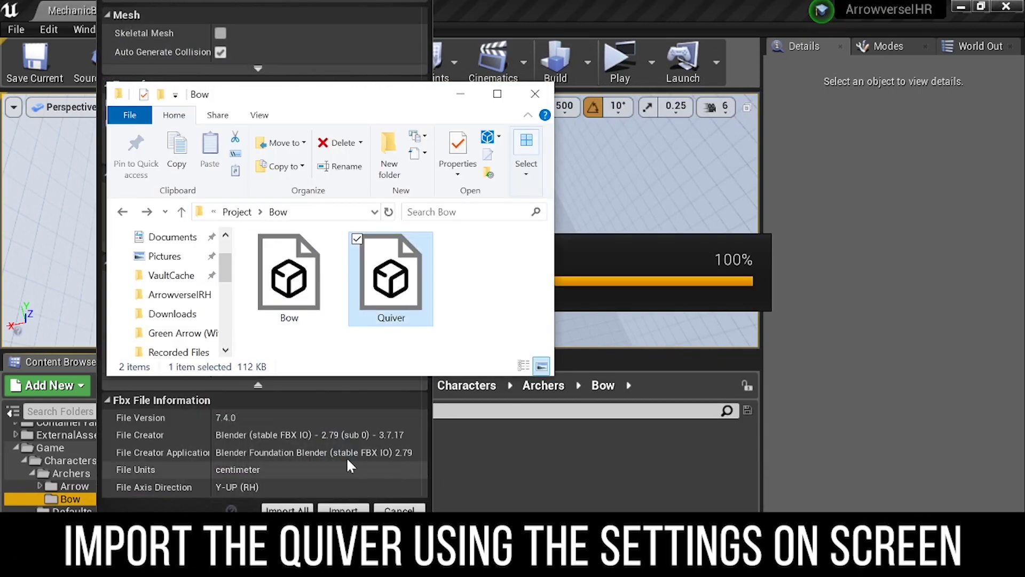
click(318, 14)
click(318, 11)
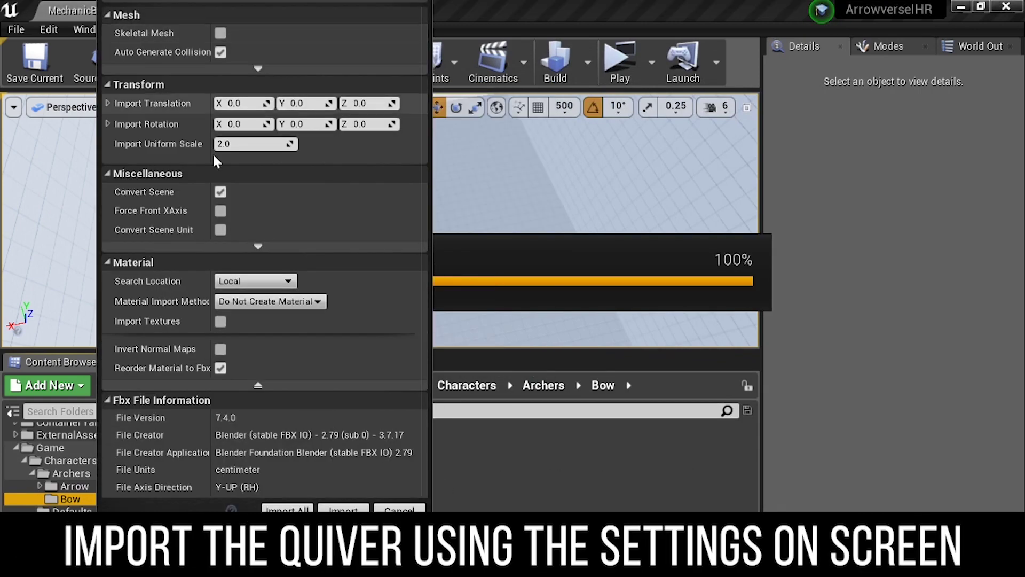
click(343, 509)
click(891, 39)
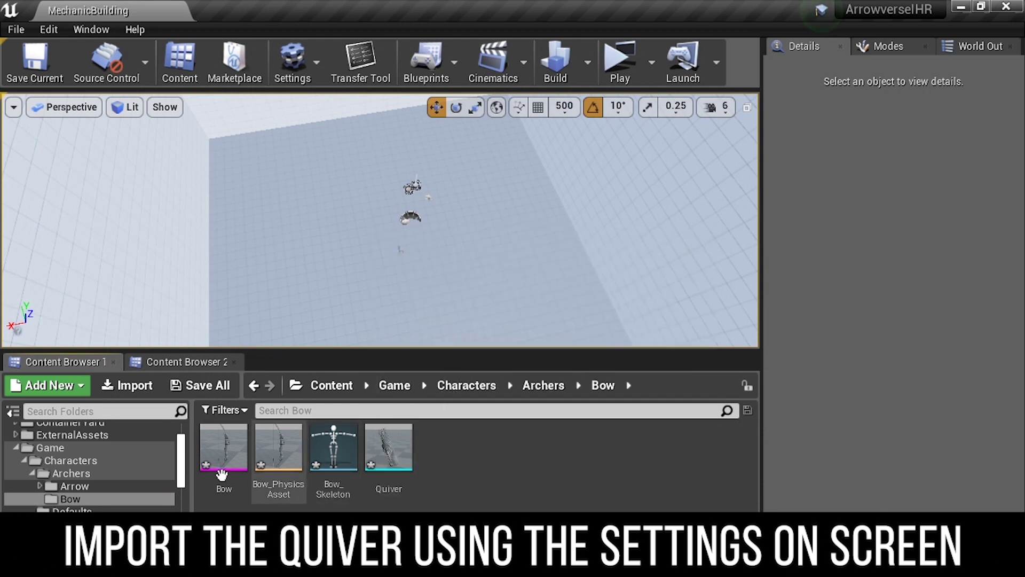
double_click(223, 451)
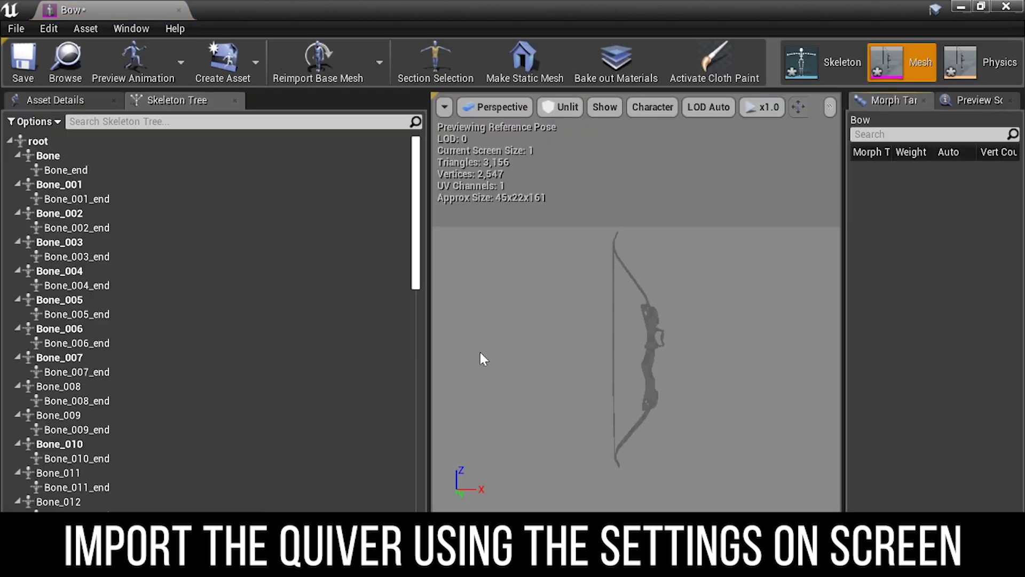
- Collapse the Bow's skeleton hierarchy and widen the 3D preview around the bow
click(17, 156)
click(9, 141)
scroll(518, 234, down, 3)
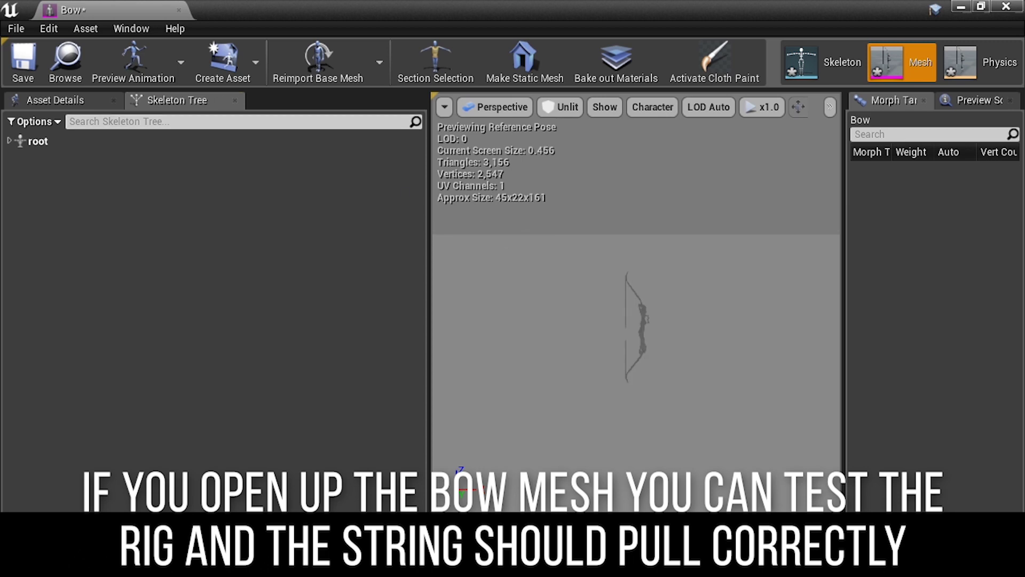
mouse_move(635, 341)
mouse_down()
mouse_move(694, 320)
mouse_move(678, 320)
mouse_up()
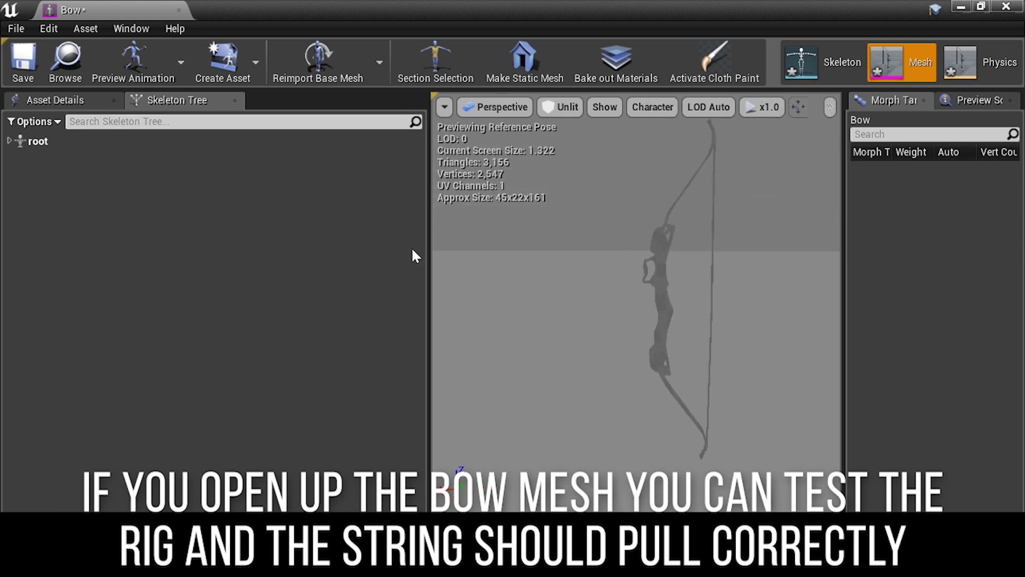
drag(421, 251, 260, 213)
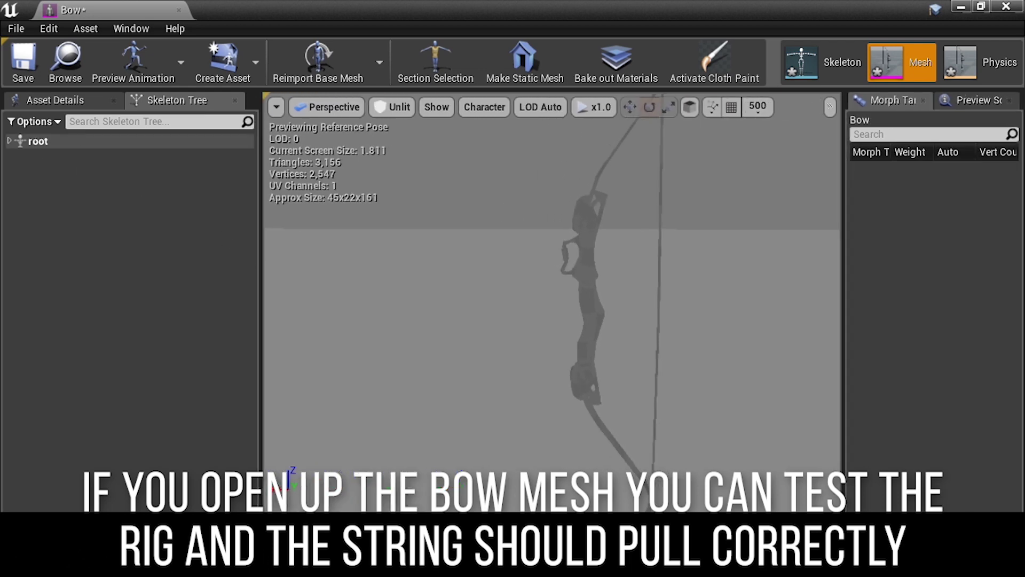
- Test-pull the String bone with the move gizmo, undo it, then save and close Bow
click(154, 122)
text(s)
click(51, 155)
drag(640, 122, 588, 128)
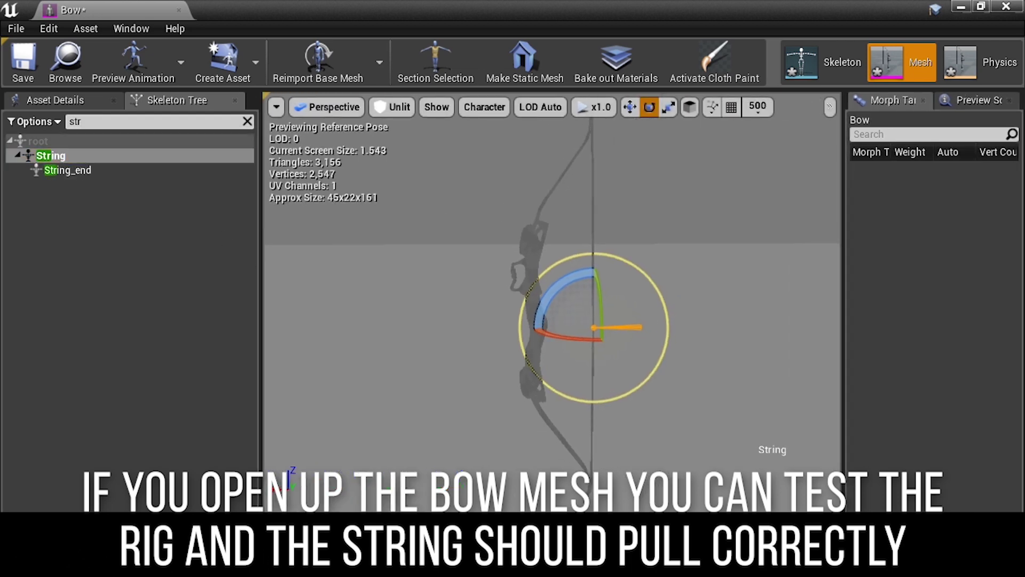
click(630, 107)
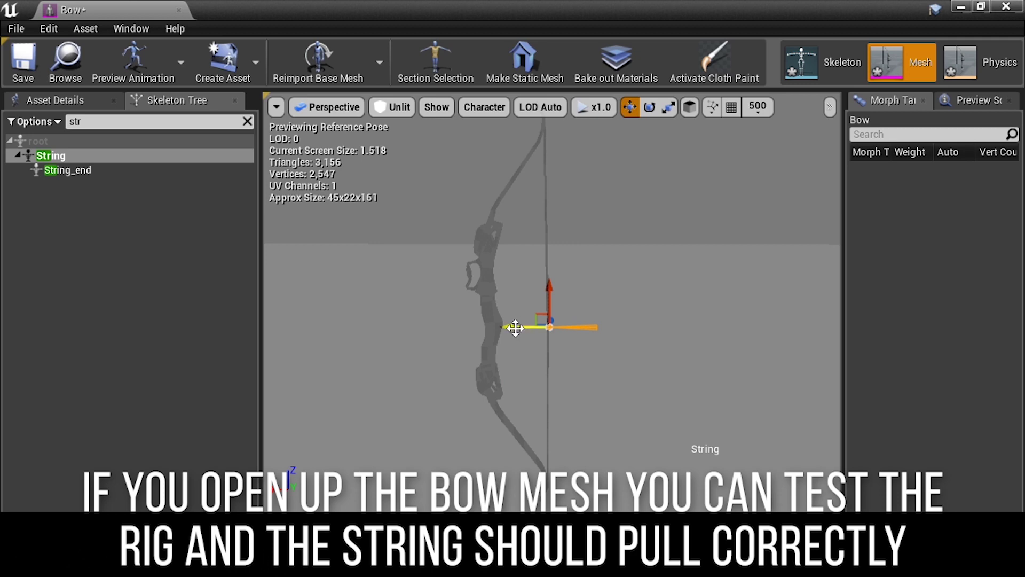
drag(569, 328, 708, 324)
drag(604, 328, 523, 325)
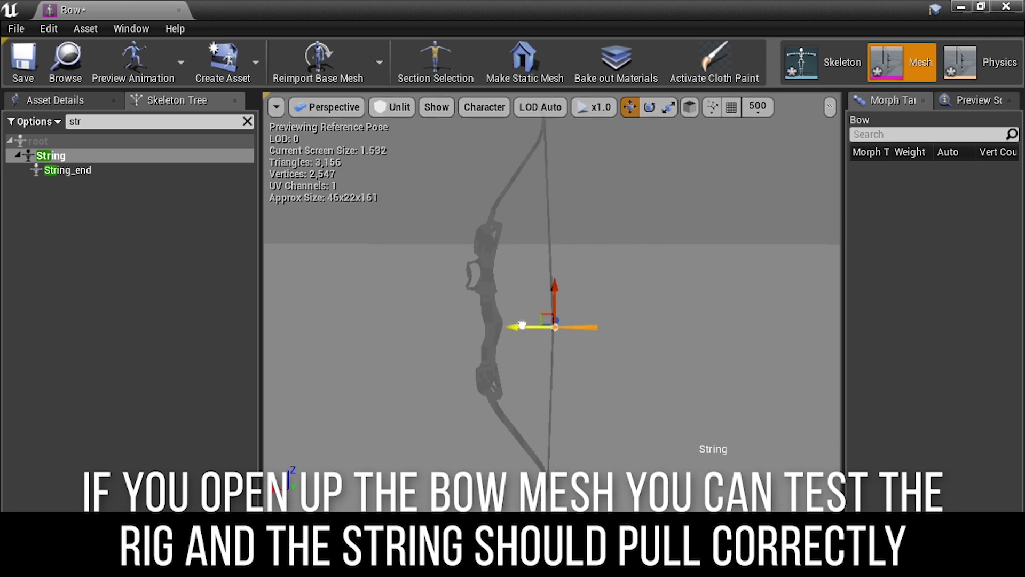
key(ctrl+z)
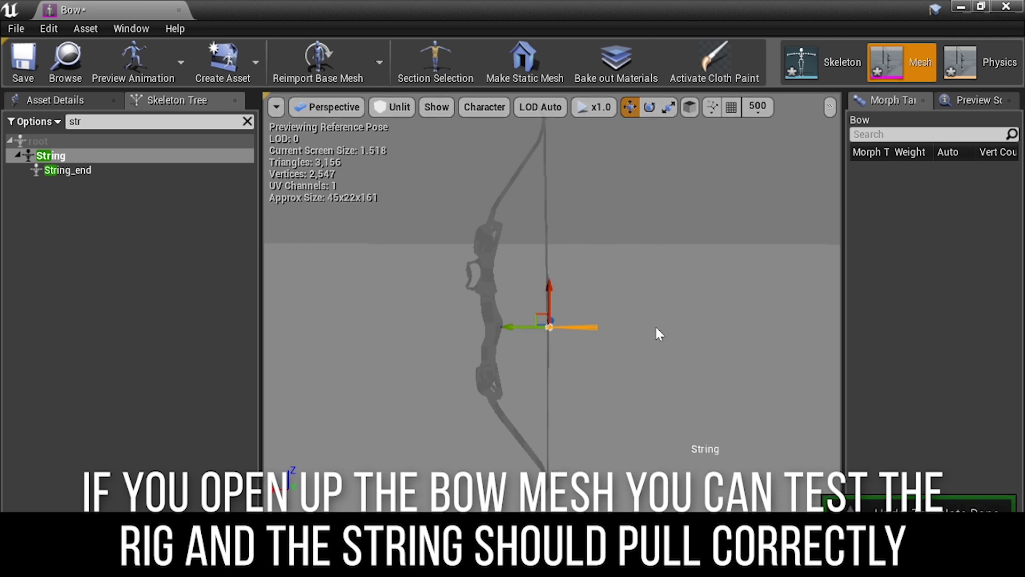
click(23, 60)
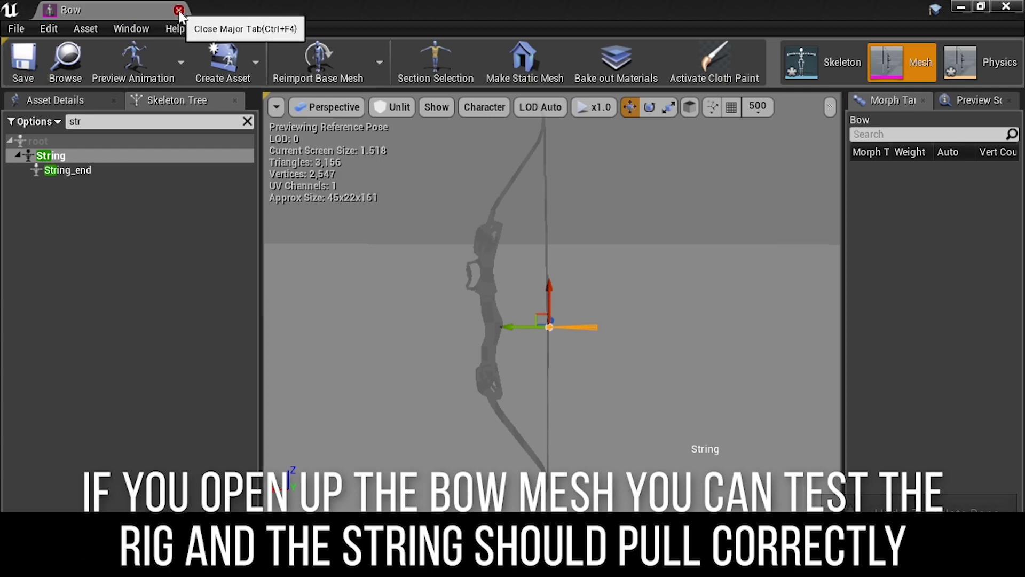
click(179, 10)
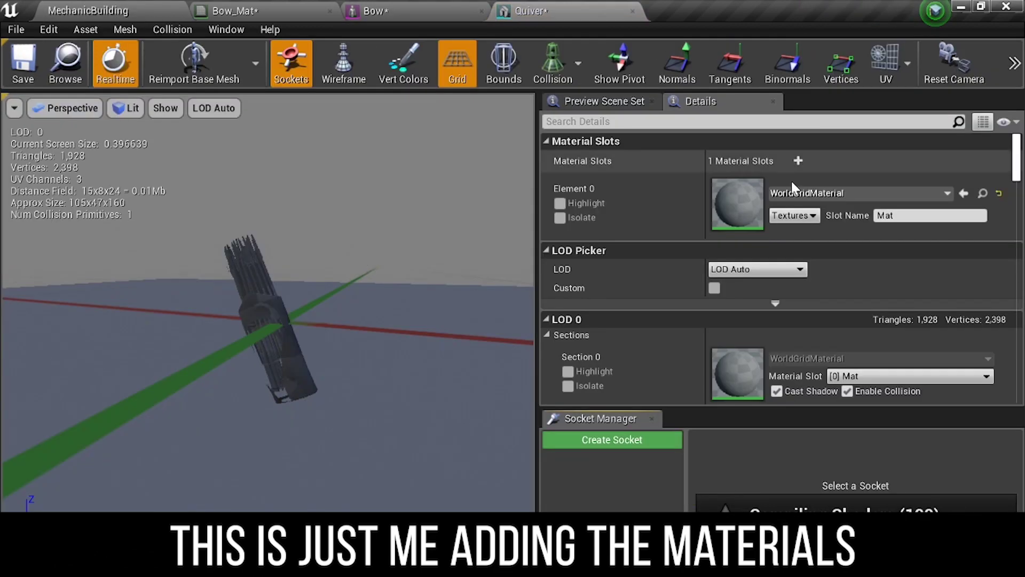
- Assign the Bow's material slot via a search for 'arrow', then return to the Archers folder
click(792, 182)
text(arrow)
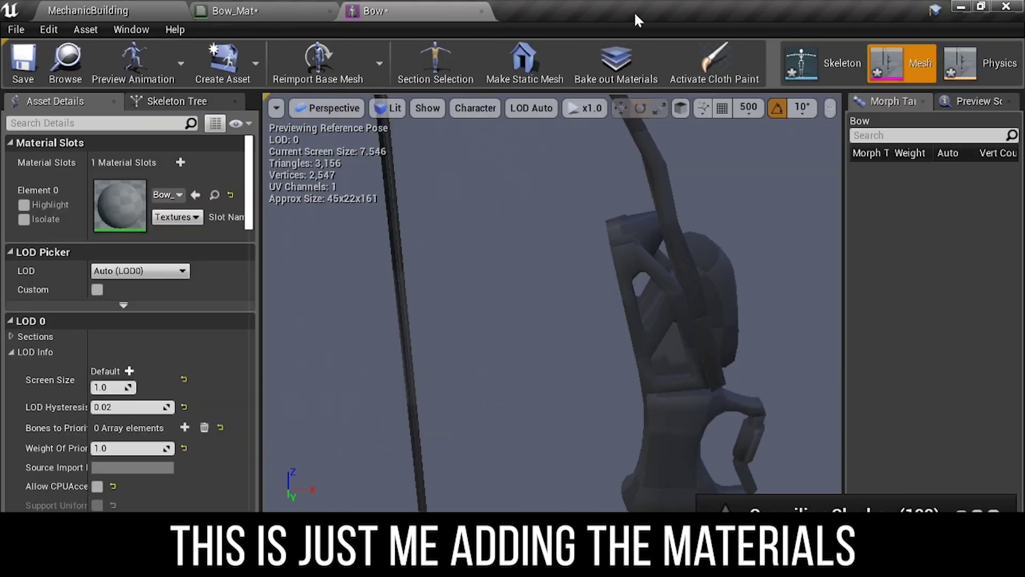
scroll(540, 192, up, 2)
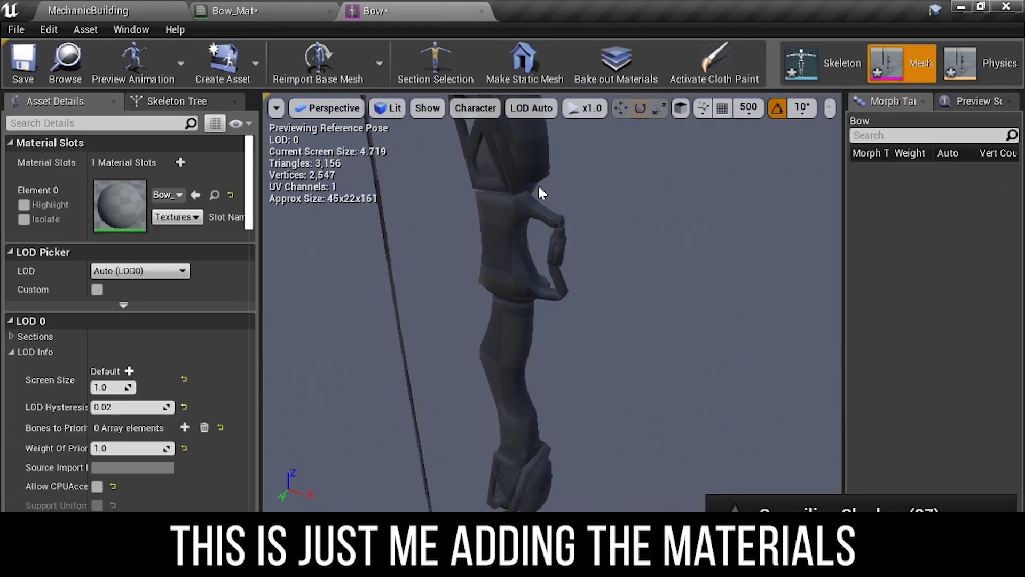
scroll(537, 192, down, 5)
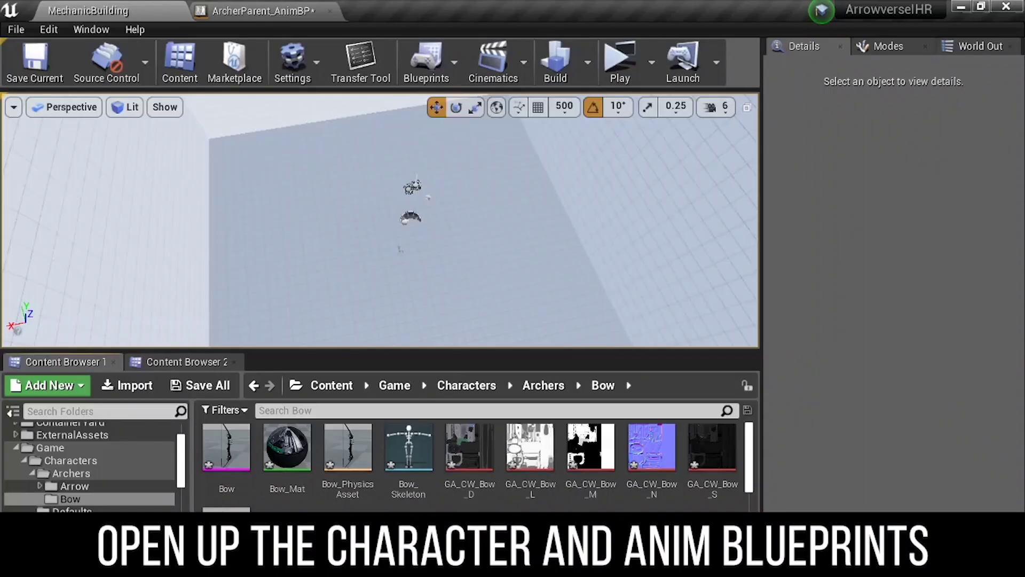
click(80, 460)
double_click(222, 443)
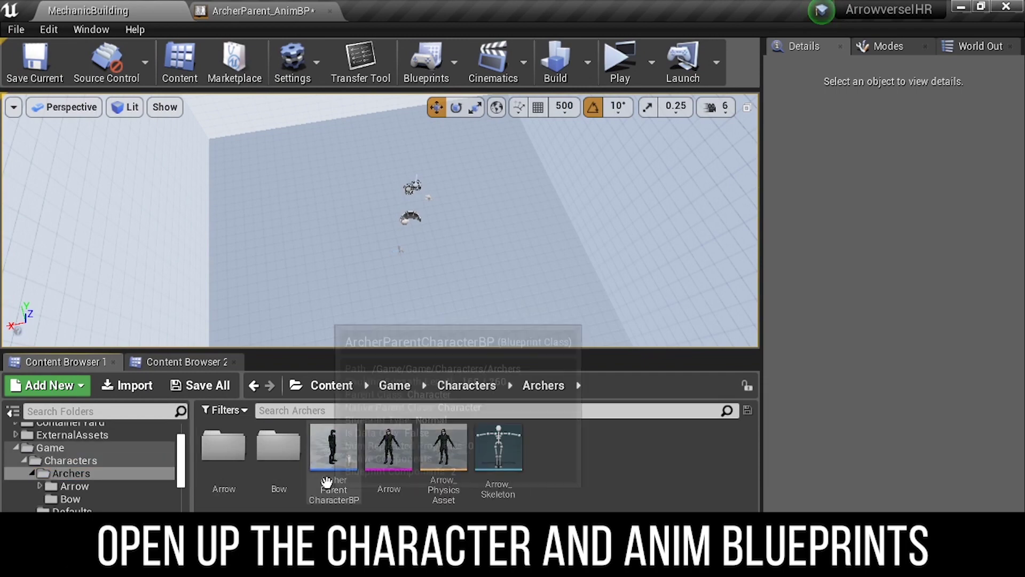
- Open ArcherParentCharacterBP and ArcherParent_AnimBP, showing the character blueprint's Viewport
double_click(333, 454)
click(153, 8)
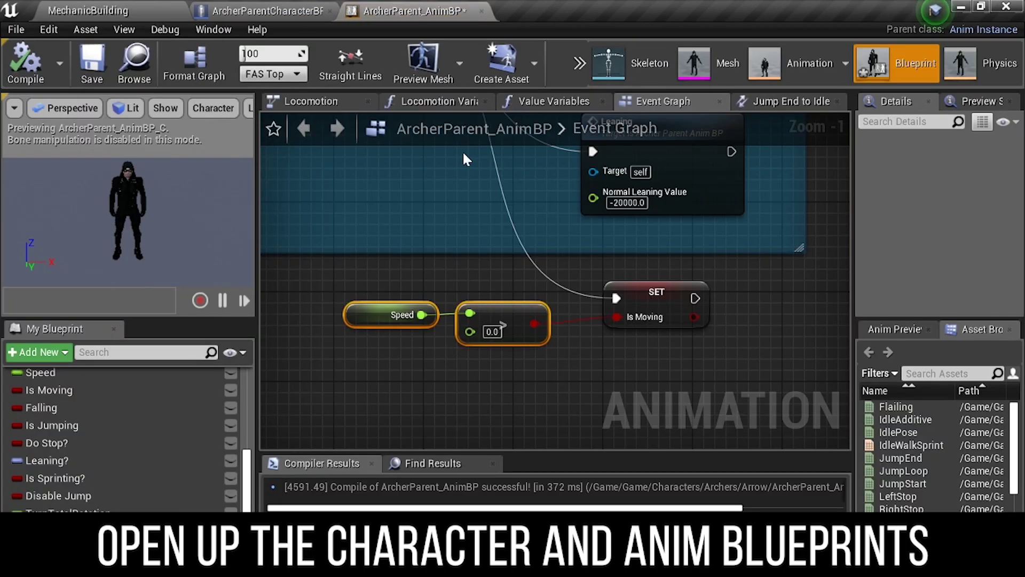
scroll(463, 150, down, 8)
scroll(463, 150, down, 2)
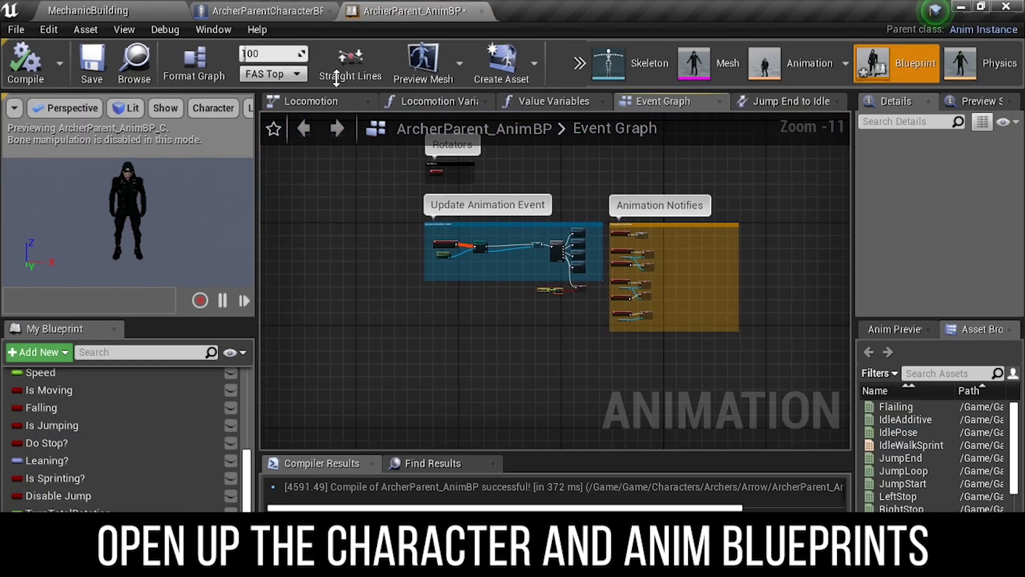
click(296, 16)
click(587, 101)
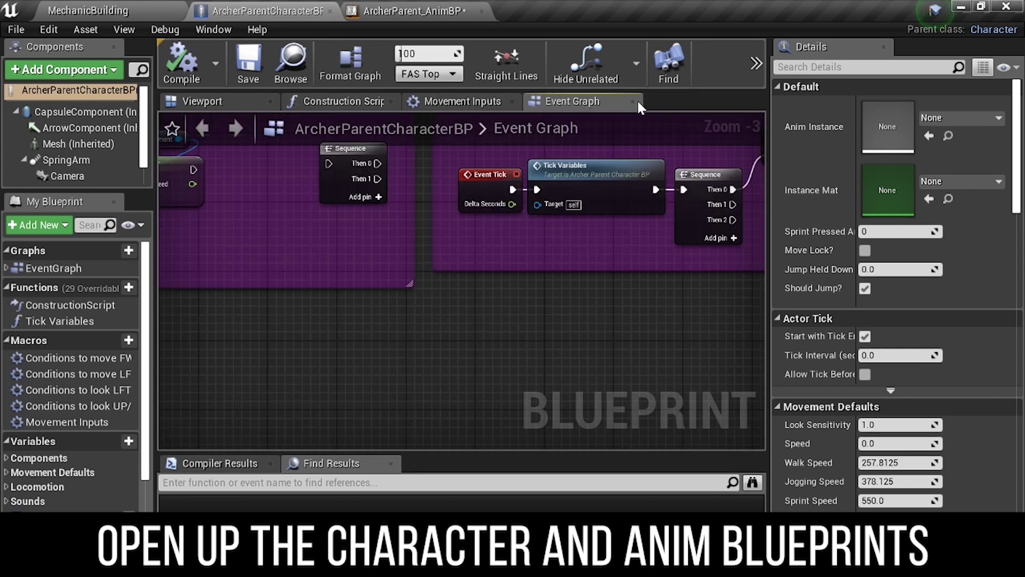
scroll(597, 259, down, 6)
click(221, 102)
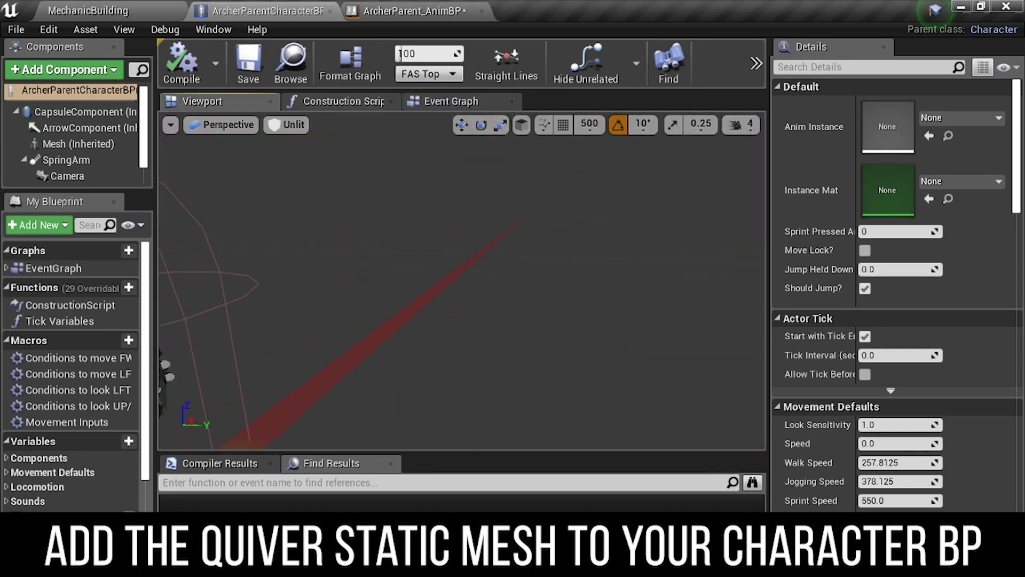
- Switch the preview to unlit and add a Static Mesh component under Mesh
click(170, 125)
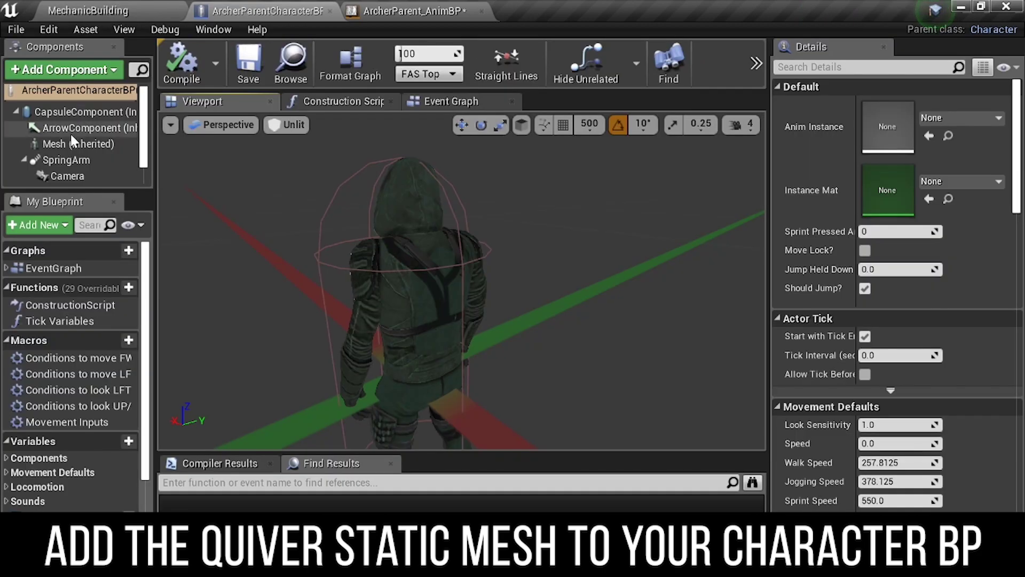
click(78, 144)
click(64, 69)
text(sta)
click(57, 171)
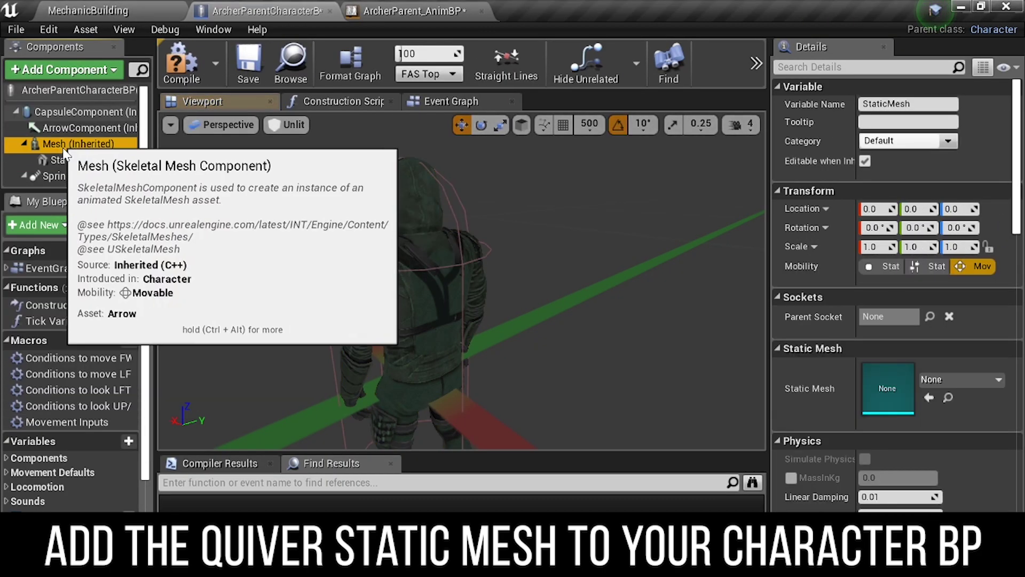
- Assign the Quiver mesh from the Bow folder to the new StaticMesh component
click(96, 6)
click(110, 496)
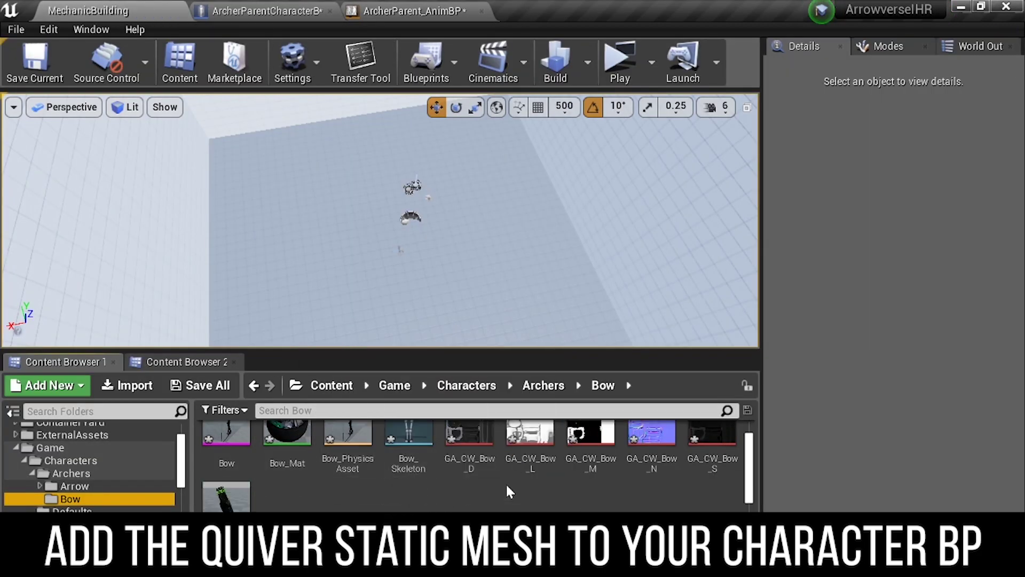
click(278, 12)
click(929, 396)
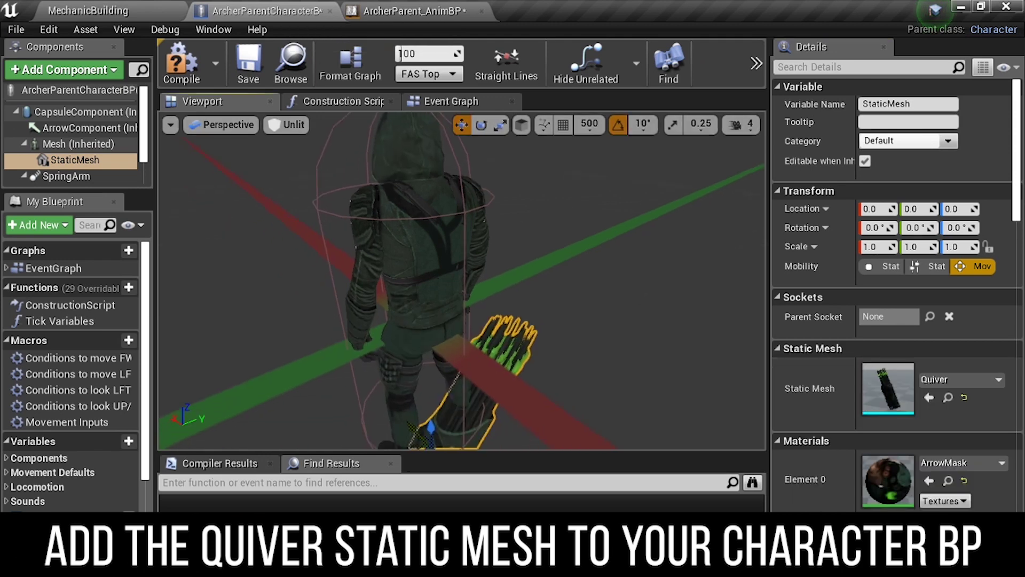
key(f)
drag(231, 169, 277, 225)
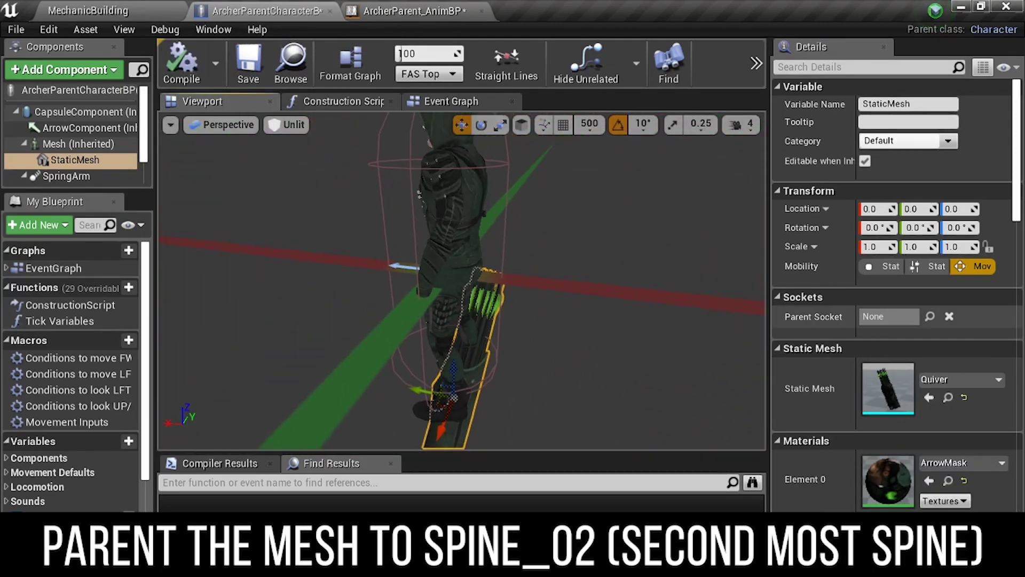
- Set the quiver StaticMesh's parent socket to the spine_03 bone
click(930, 316)
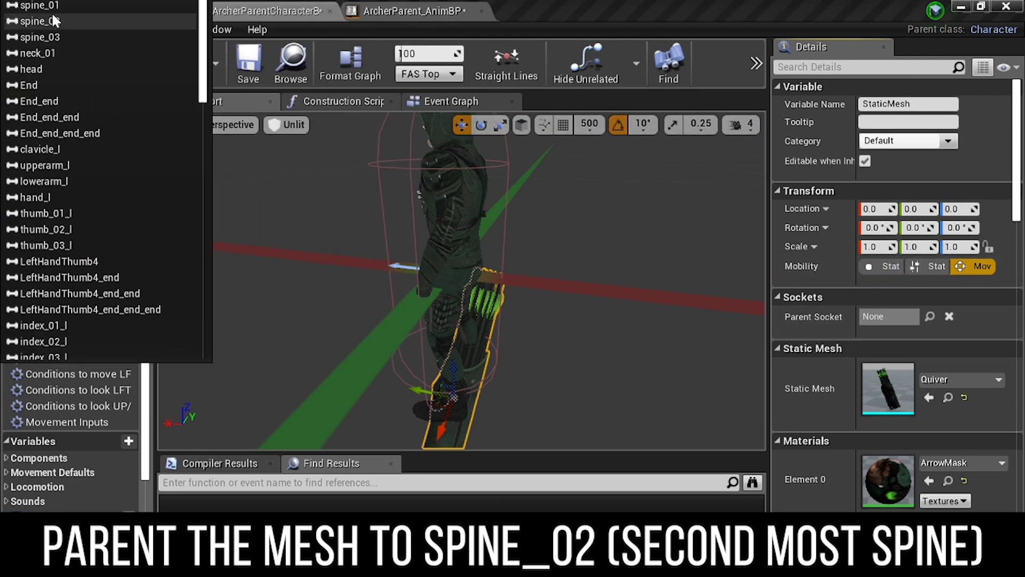
click(51, 34)
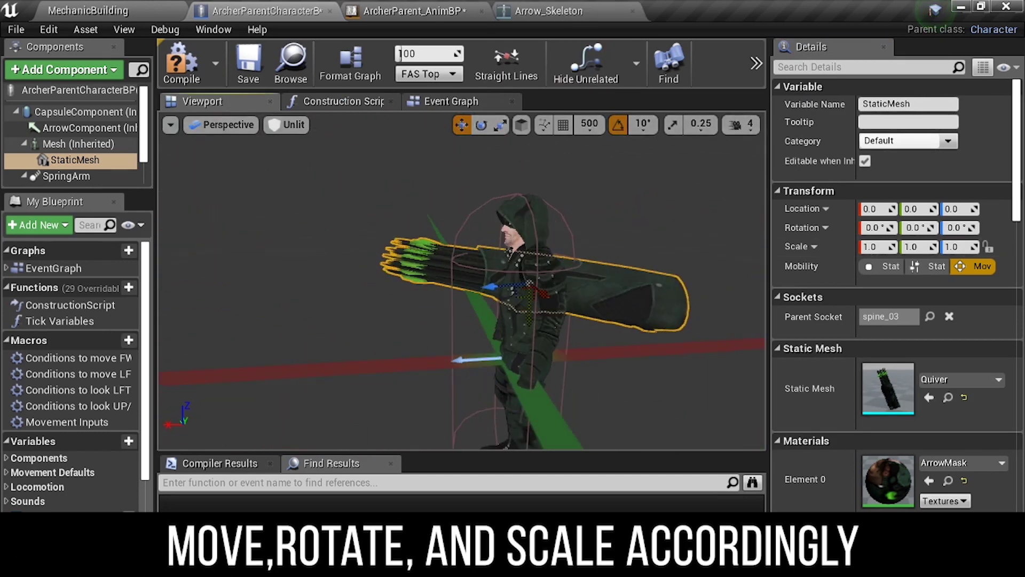
key(r)
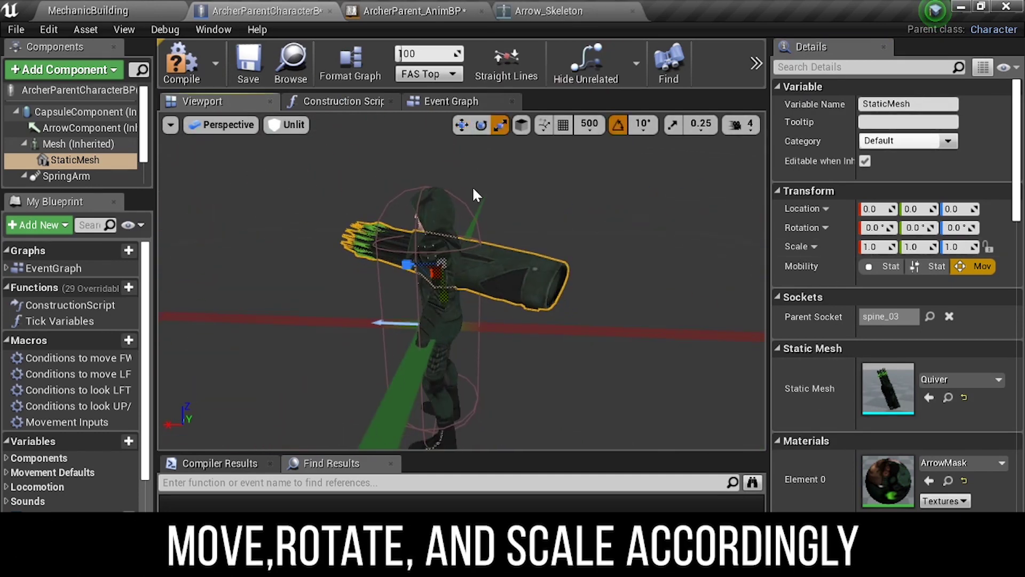
- Rotate the quiver -90 and shrink it to about 0.596 scale
drag(469, 212, 395, 182)
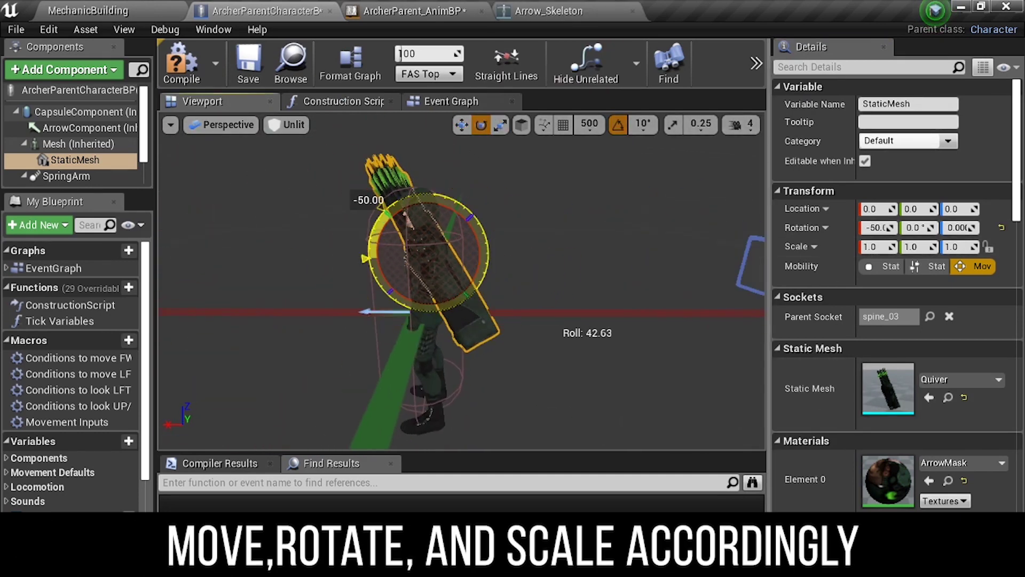
right_drag(395, 181, 480, 192)
key(r)
drag(457, 286, 444, 301)
mouse_move(444, 302)
right_down()
mouse_move(417, 299)
mouse_move(457, 263)
right_up()
- Move the quiver behind the character and raise it up the back
key(w)
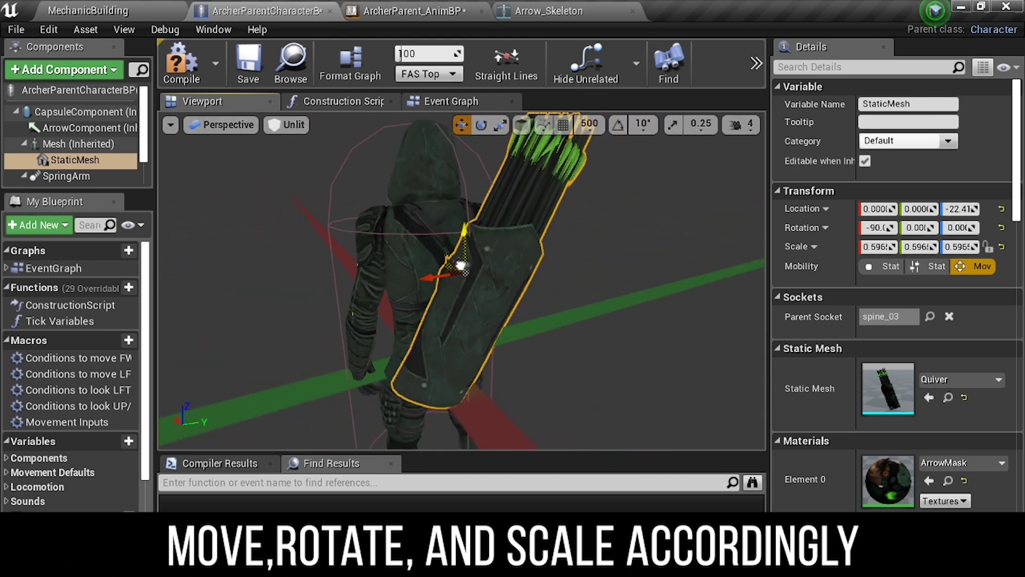
drag(458, 263, 422, 250)
right_drag(421, 249, 474, 254)
drag(474, 254, 469, 245)
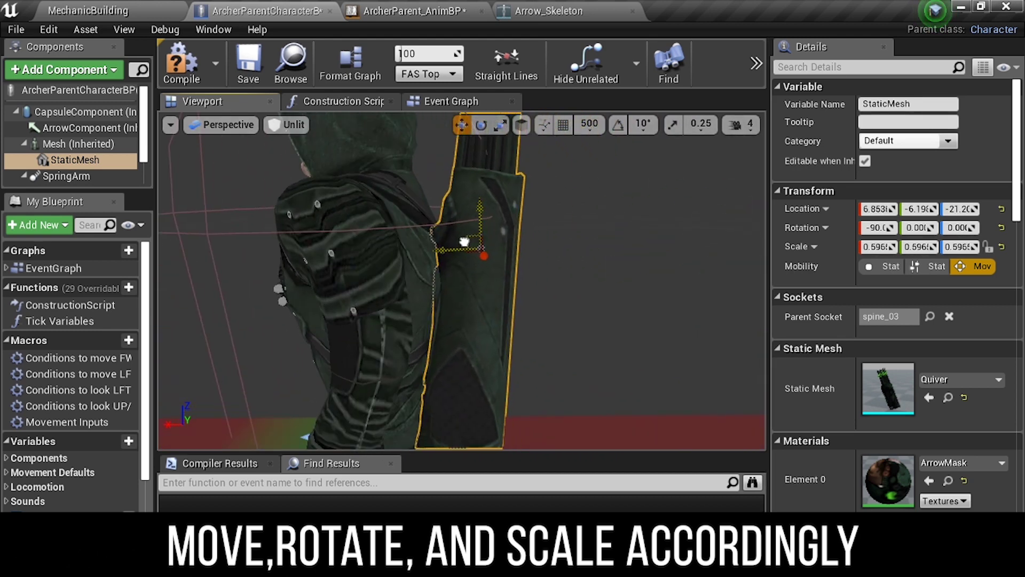
right_drag(469, 245, 492, 275)
- Shrink the quiver further to about 0.476 and nudge it into place on the back
key(r)
drag(492, 275, 480, 286)
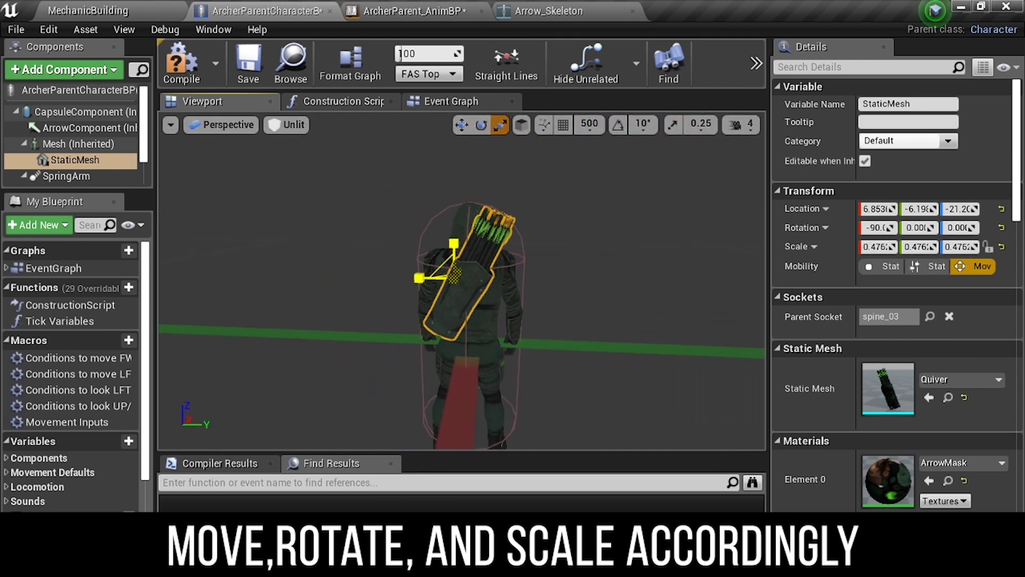
right_drag(481, 286, 459, 272)
key(w)
drag(459, 272, 458, 268)
- Select the skeletal mesh and reset the preview camera onto the character
click(428, 342)
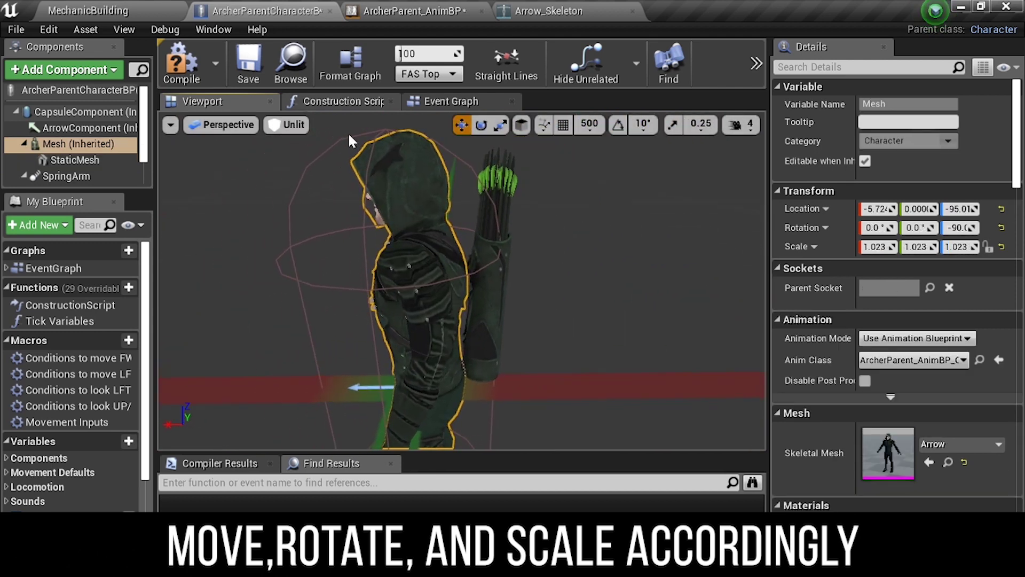
mouse_move(428, 342)
right_down()
mouse_move(329, 439)
mouse_move(374, 374)
right_up()
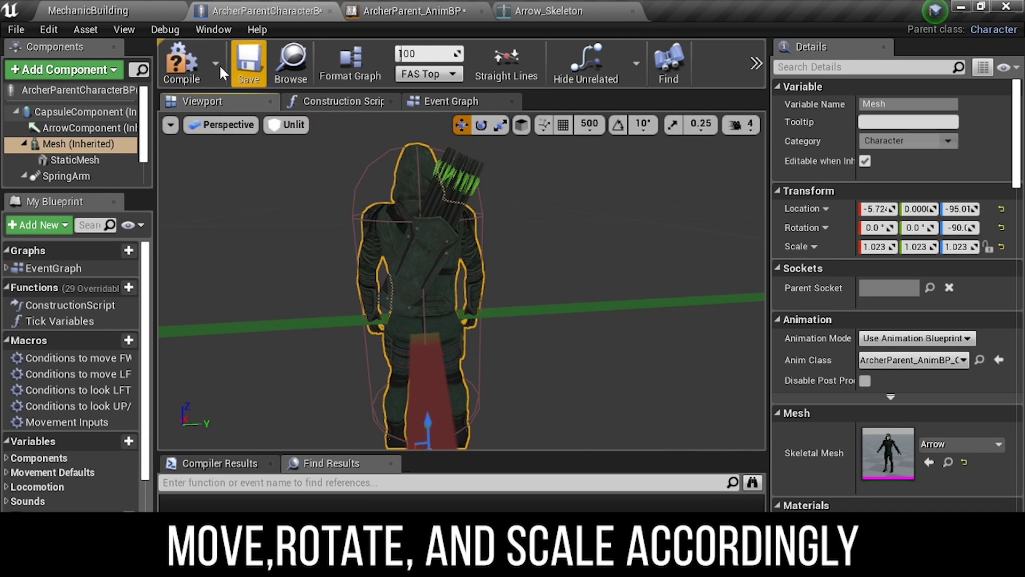
right_drag(438, 246, 305, 186)
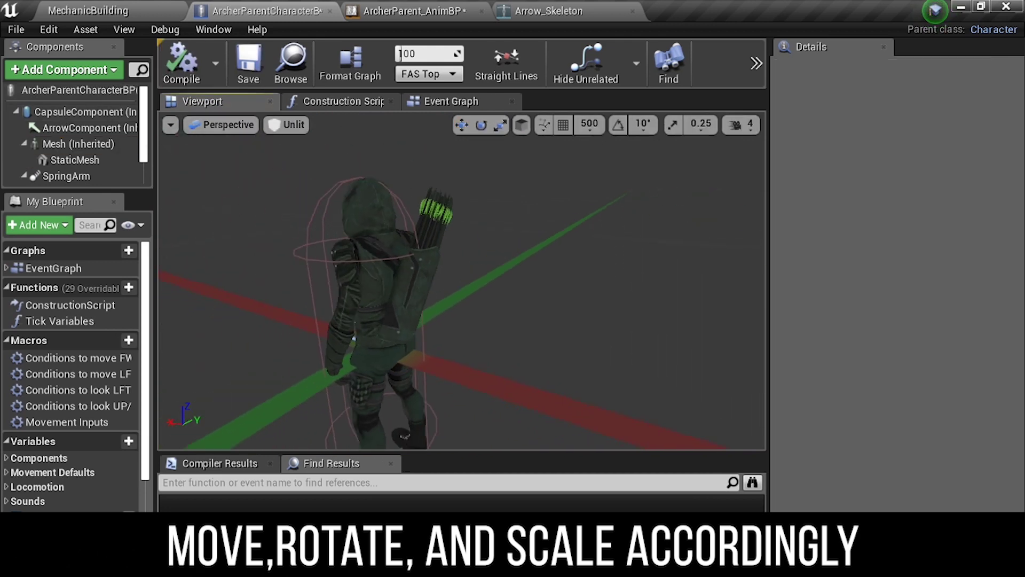
click(170, 126)
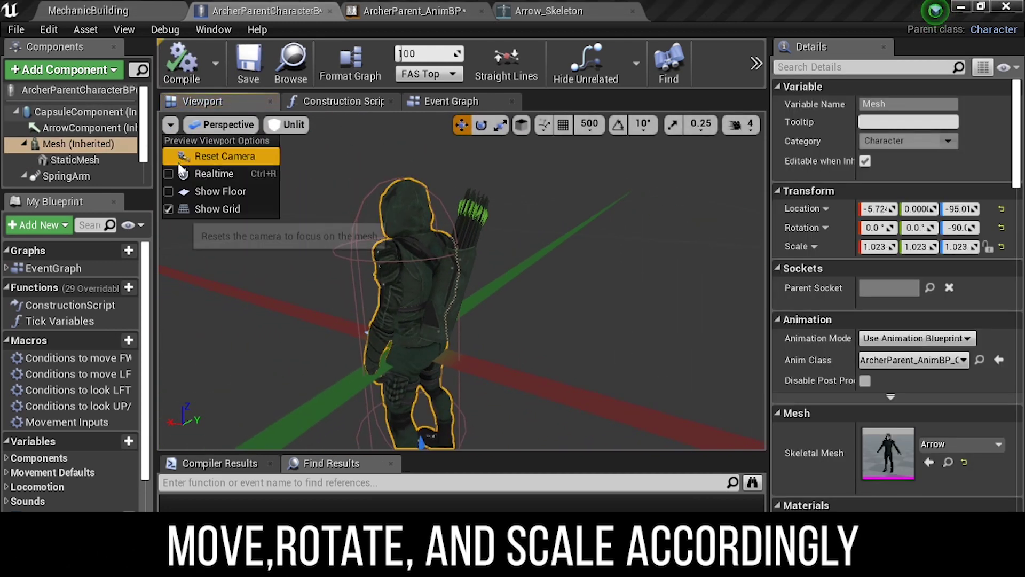
click(277, 175)
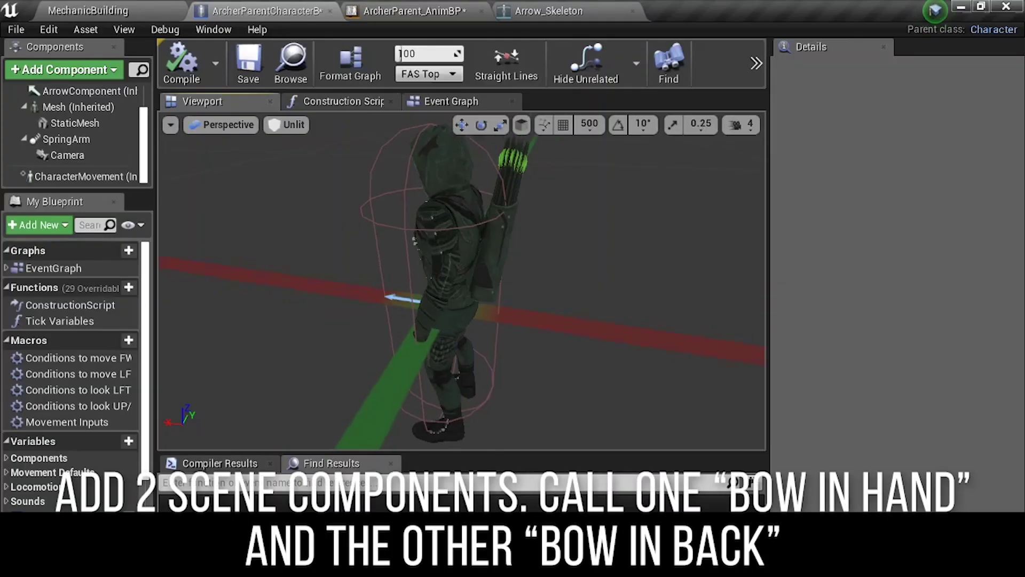
- Add a Scene component named BowInHand
click(63, 69)
text(scene)
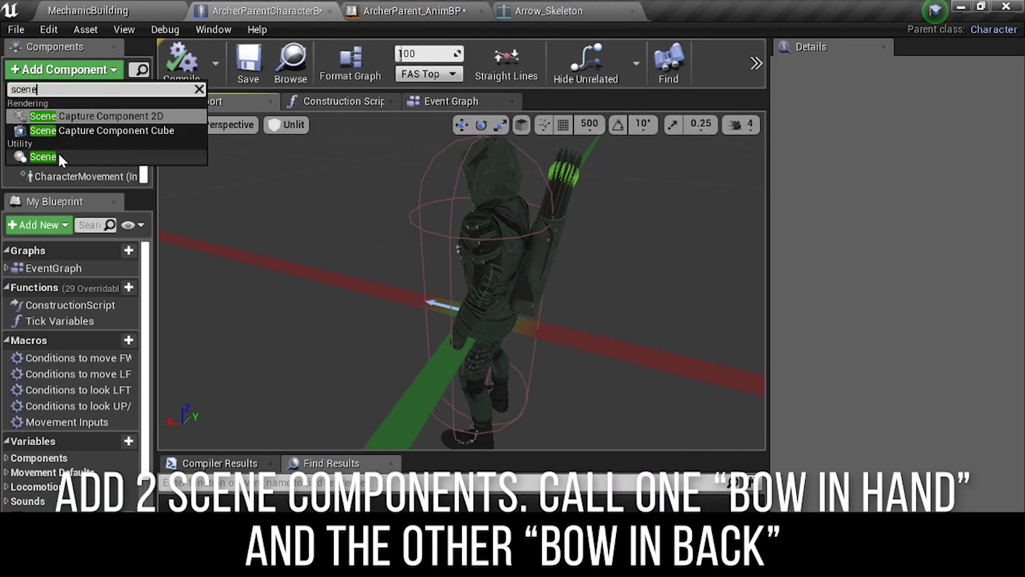
click(58, 151)
text(BowInHand)
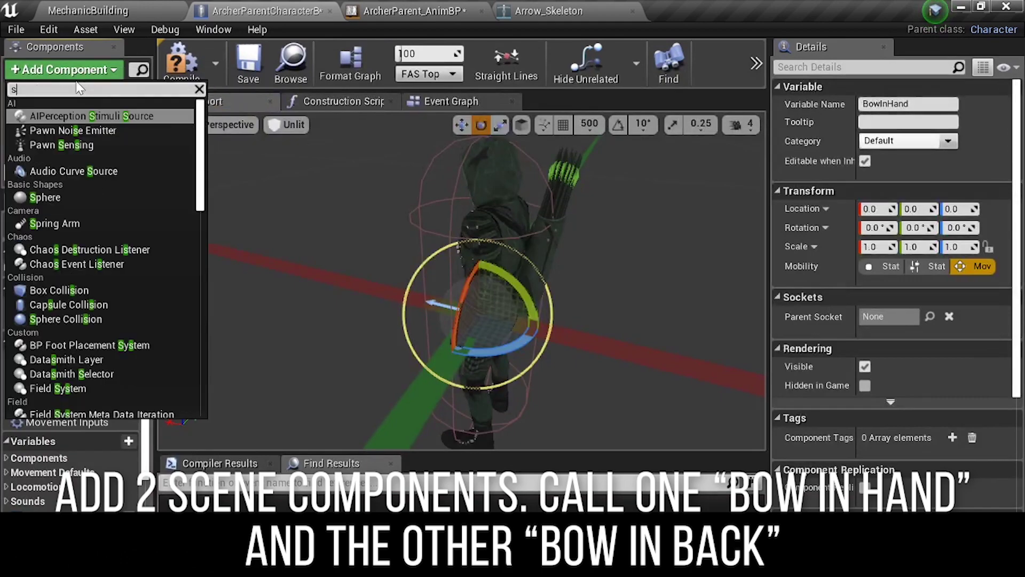
- Add a second Scene component named BowInBack and attach it under the character mesh
click(86, 70)
text(scene)
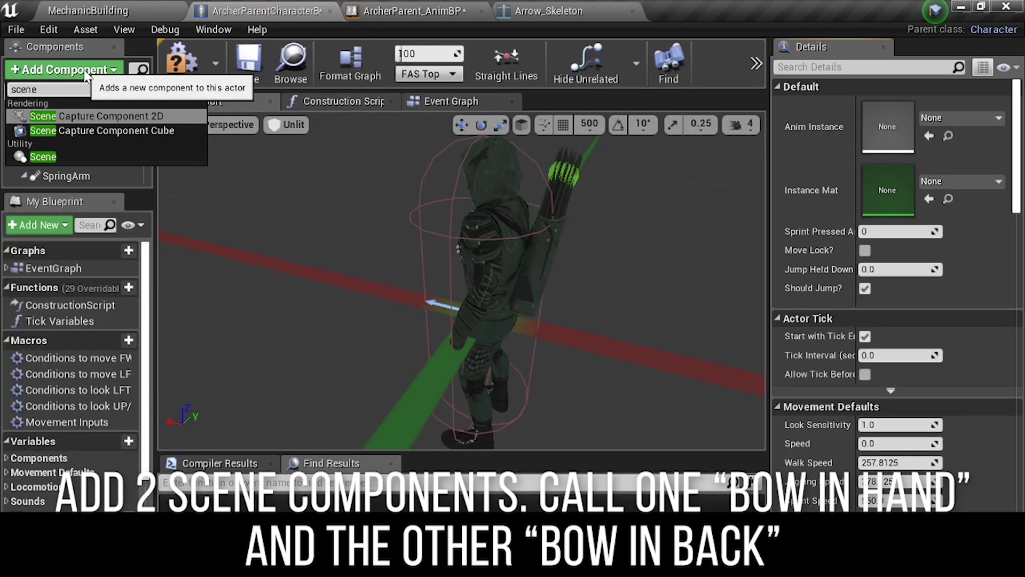
click(77, 156)
text(ck)
key(Return)
drag(69, 139, 68, 115)
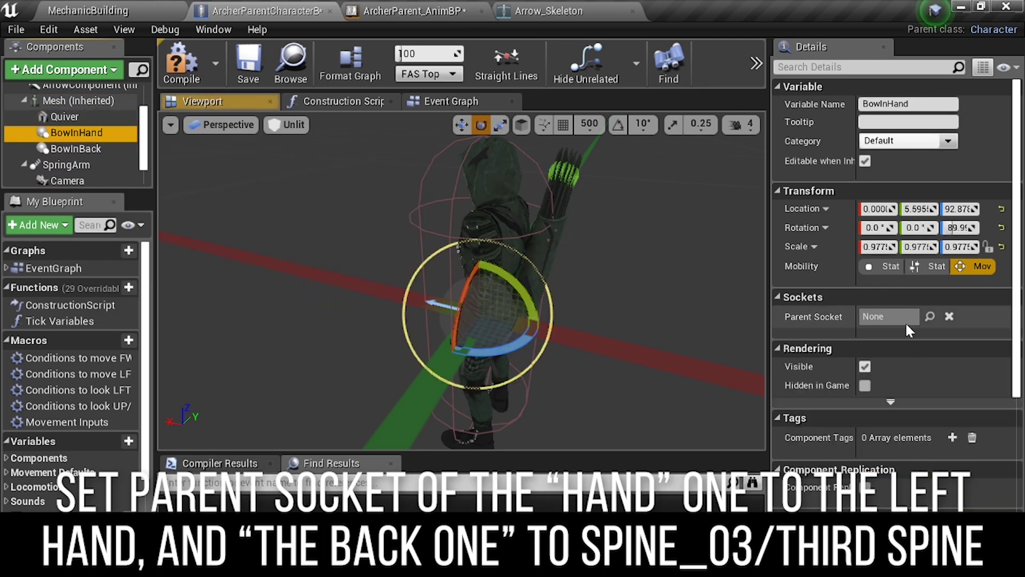
click(889, 316)
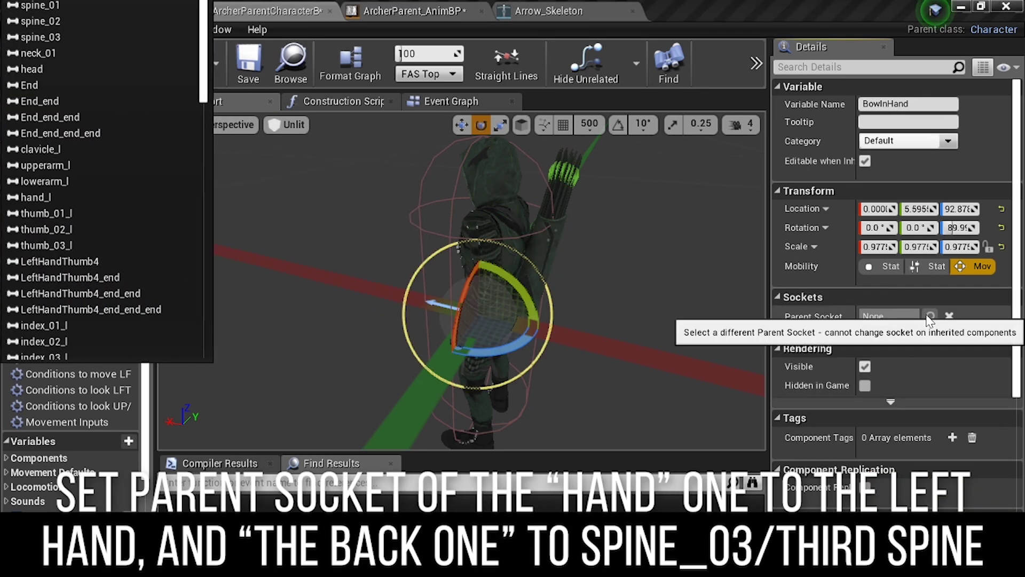
- Socket BowInHand to the hand_l bone and BowInBack to spine_03
click(179, 48)
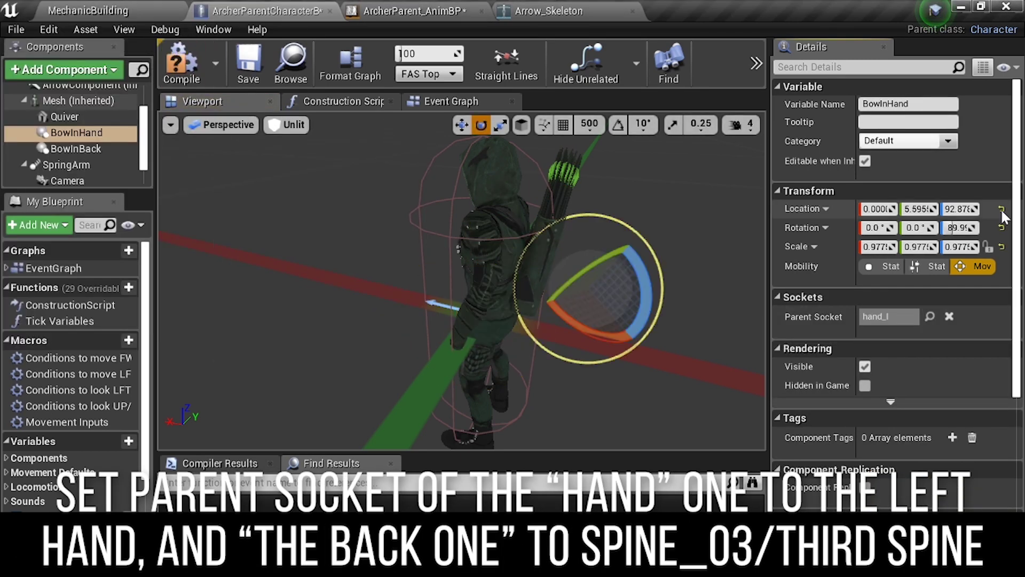
click(76, 148)
click(930, 319)
text(spine)
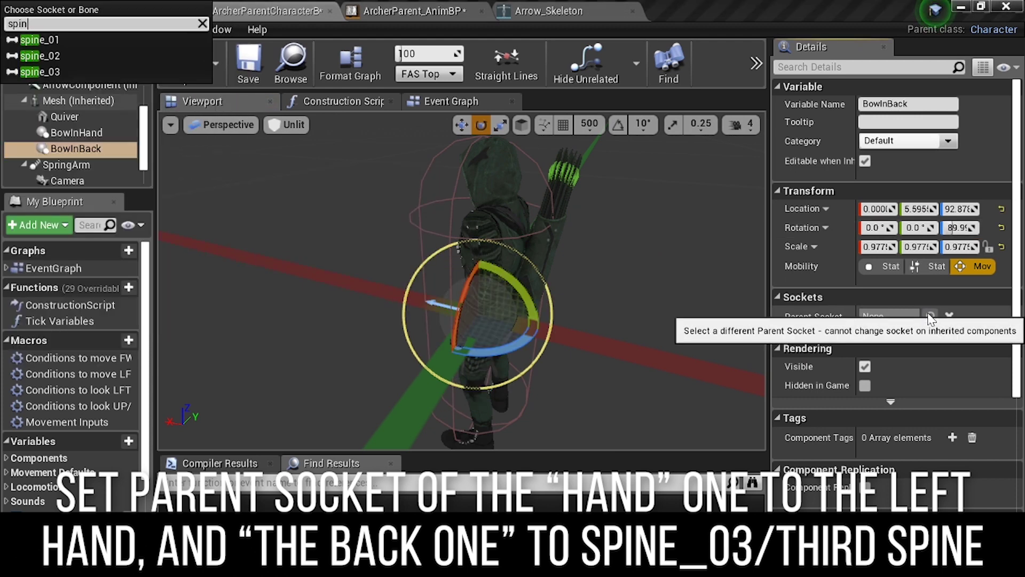
click(64, 81)
- Place the Bow asset from the level editor under BowInHand and shrink it to about 0.97
right_drag(532, 242, 592, 314)
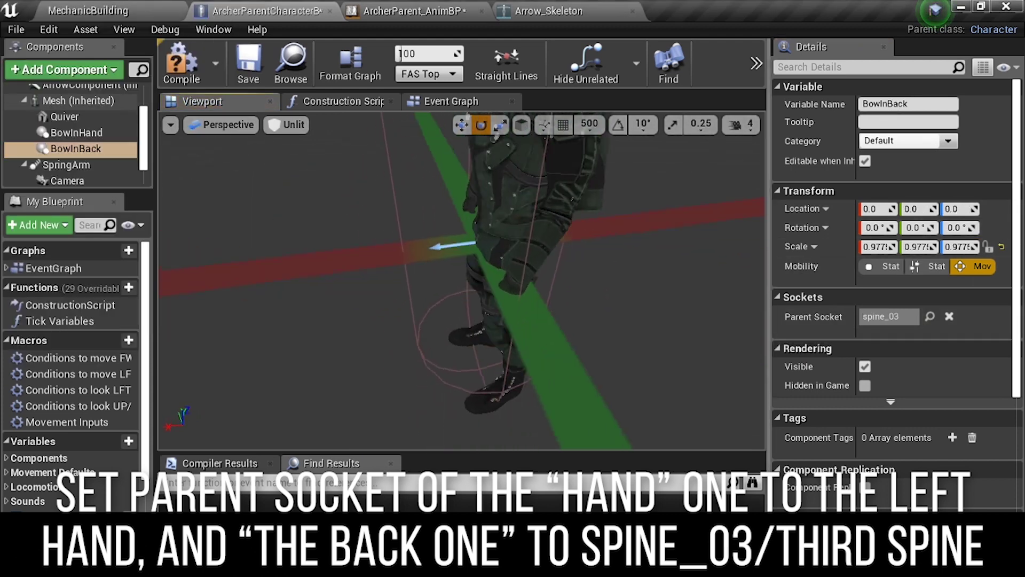
click(592, 314)
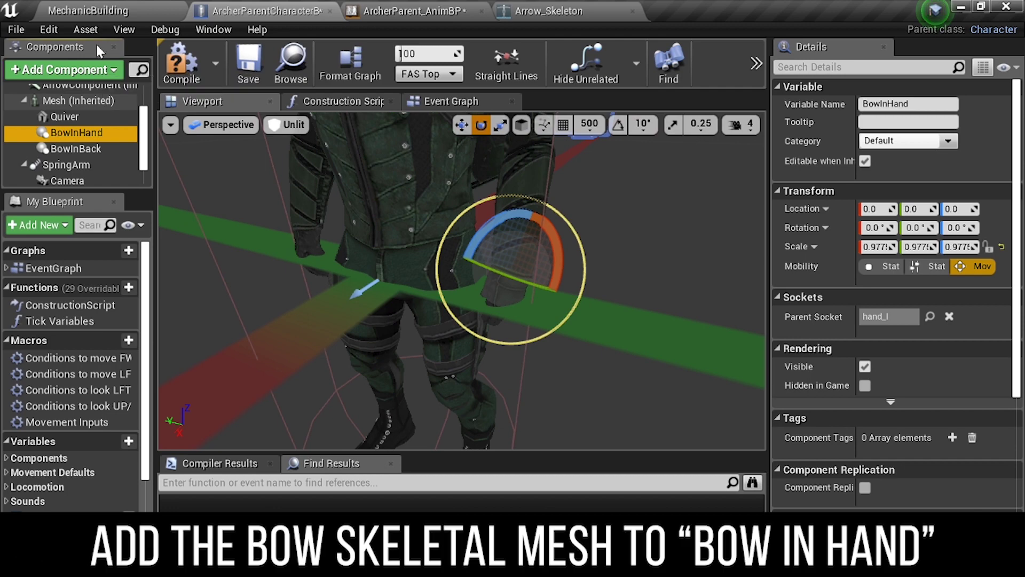
click(85, 10)
mouse_move(222, 454)
mouse_down()
mouse_move(242, 13)
mouse_move(76, 132)
mouse_up()
click(77, 132)
right_drag(460, 267, 481, 288)
click(73, 150)
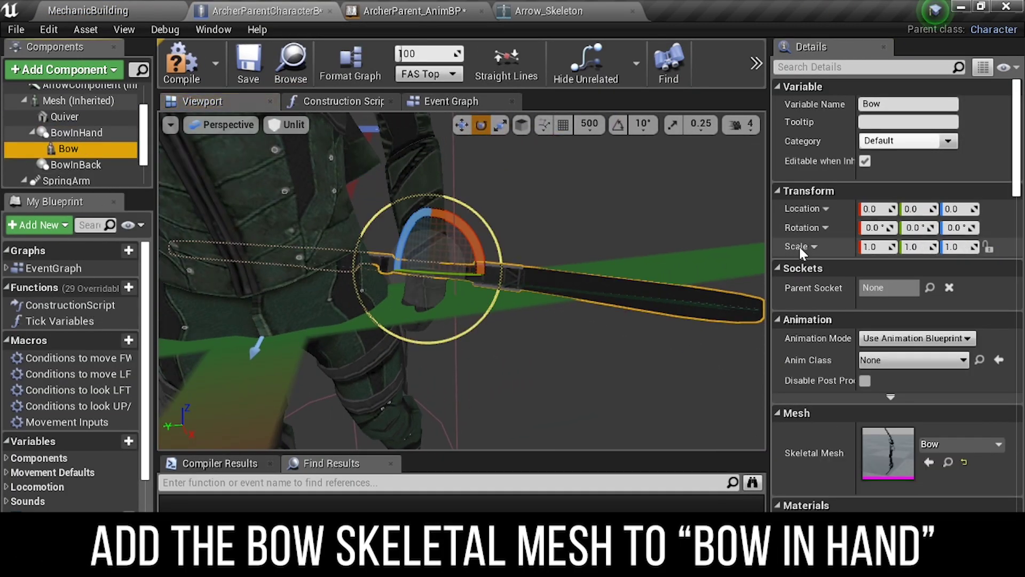
drag(420, 257, 417, 261)
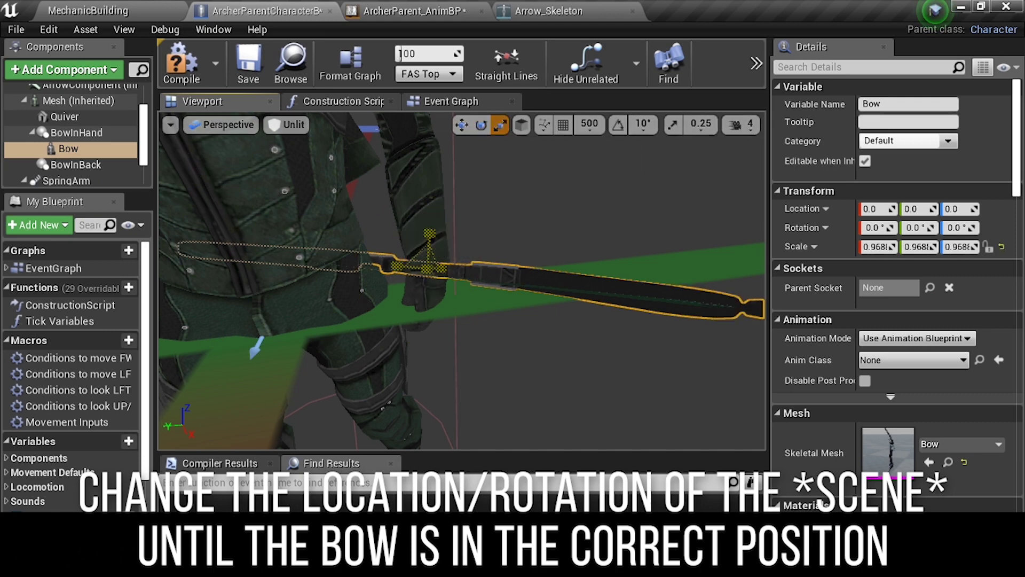
- Rotate BowInHand about -52 degrees and further until the bow fits the left hand
right_drag(418, 267, 448, 221)
click(447, 221)
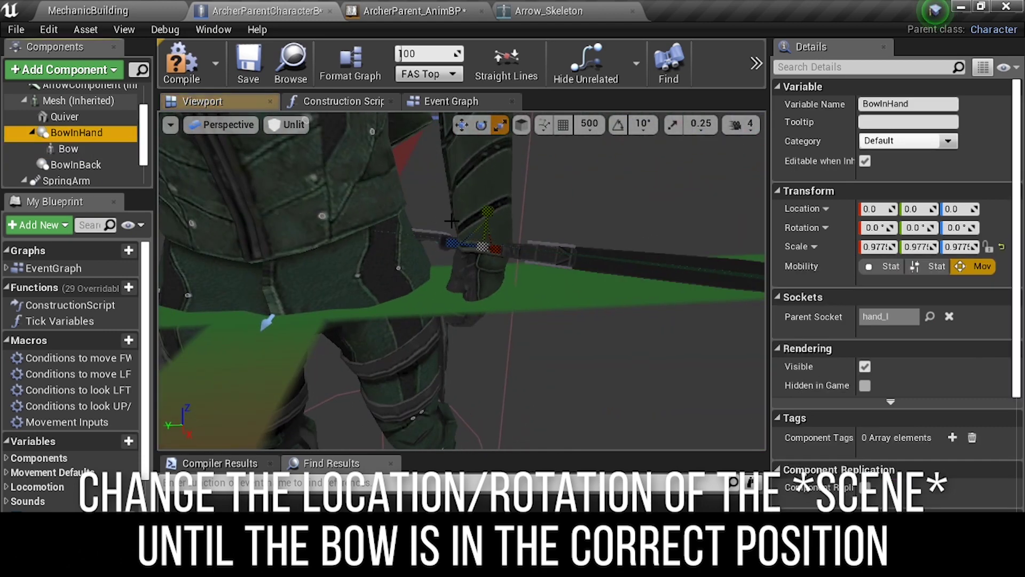
click(481, 124)
right_drag(481, 246, 532, 268)
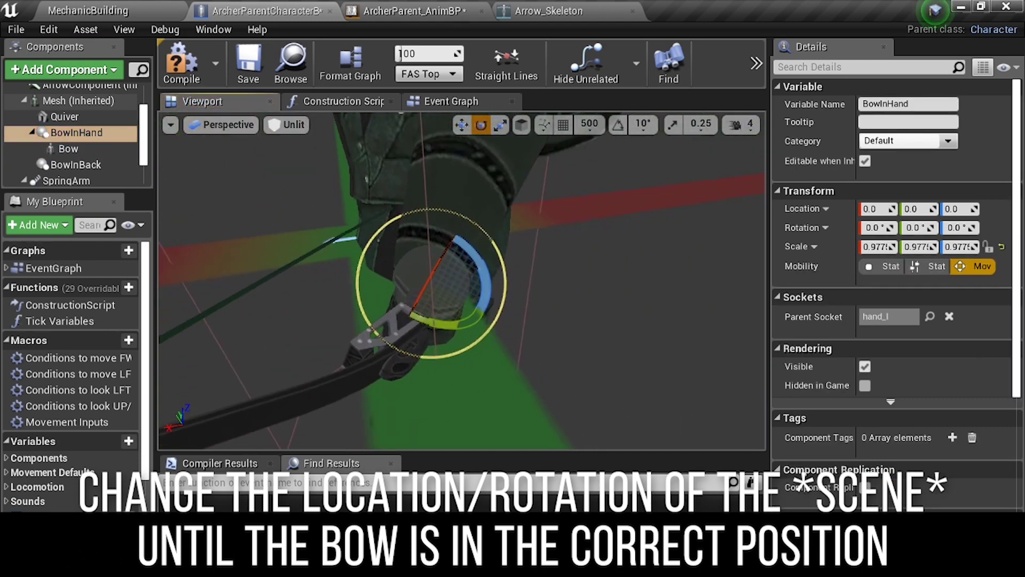
drag(492, 341, 494, 343)
right_drag(480, 332, 512, 299)
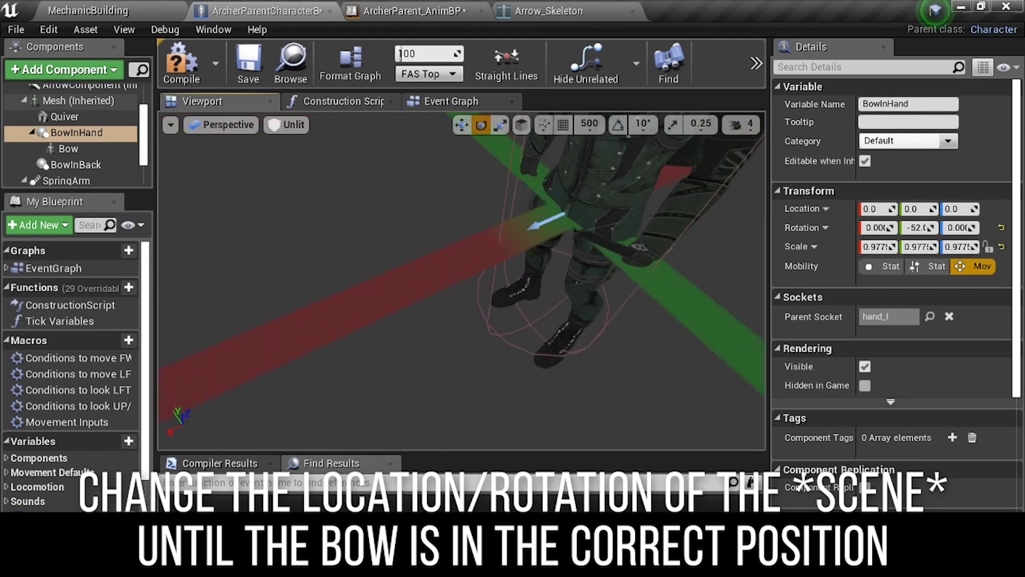
drag(579, 341, 476, 342)
right_drag(476, 341, 538, 303)
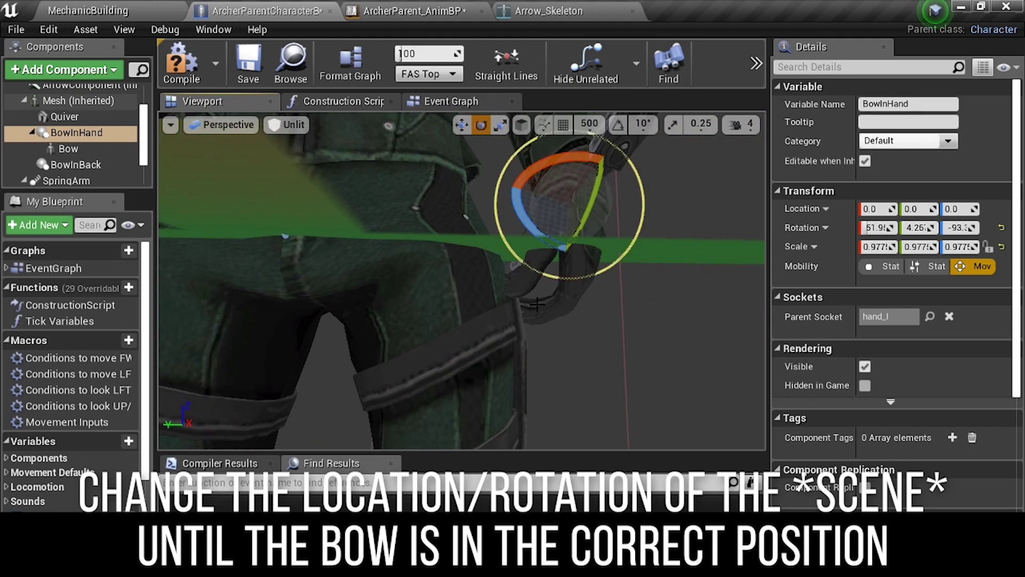
- Check the fit, then tilt the bow slightly in the hand
click(588, 260)
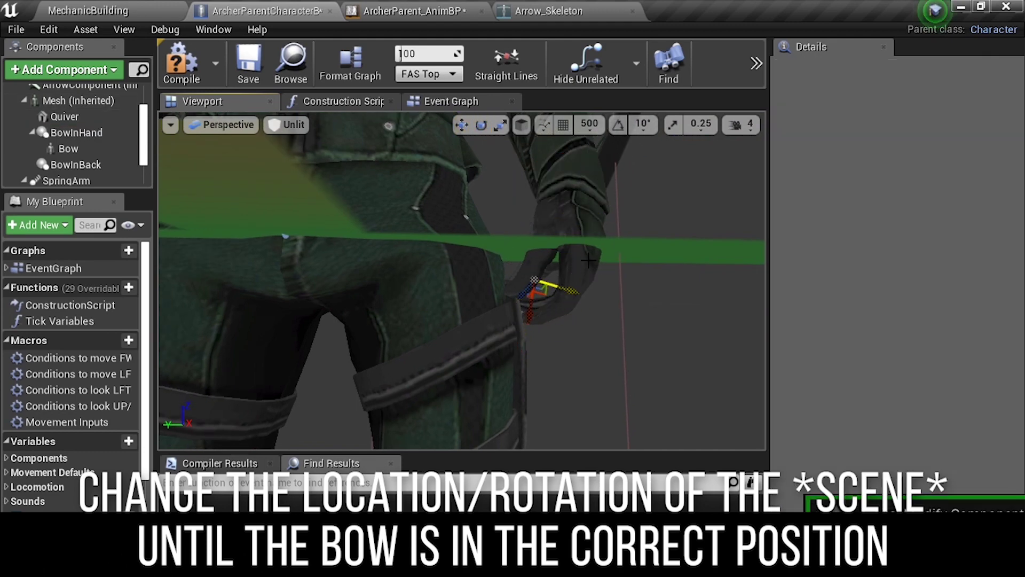
click(76, 132)
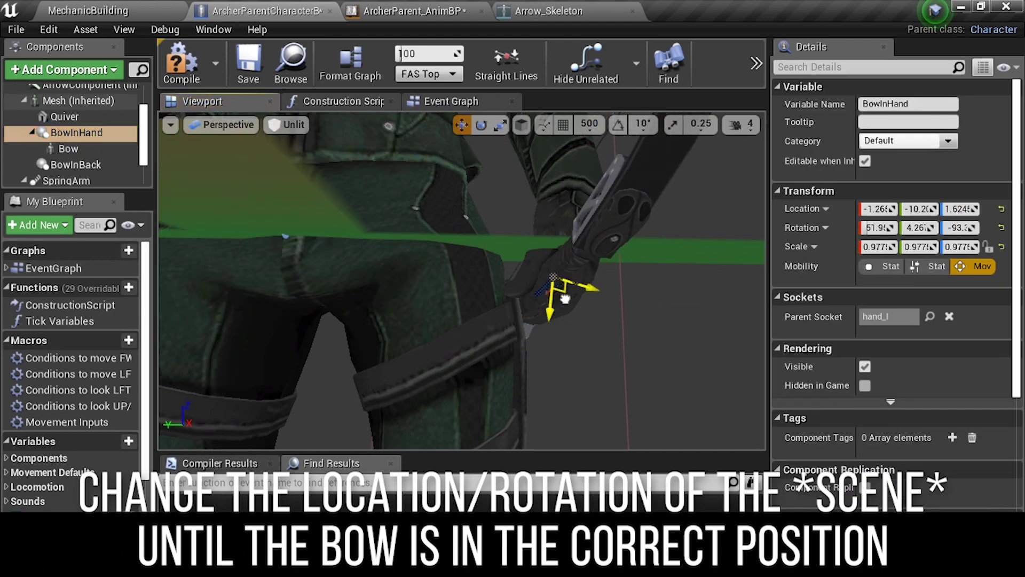
right_drag(424, 228, 424, 229)
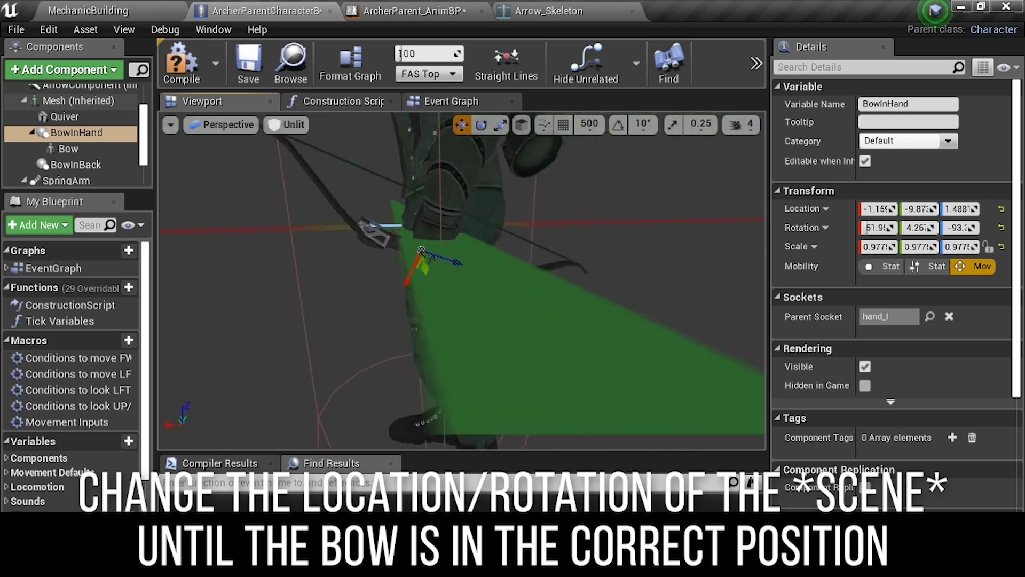
key(e)
mouse_move(425, 229)
right_down()
mouse_move(481, 251)
mouse_move(483, 275)
right_up()
- Nudge the bow's position further into the left palm
key(w)
drag(483, 274, 470, 275)
right_drag(470, 275, 515, 274)
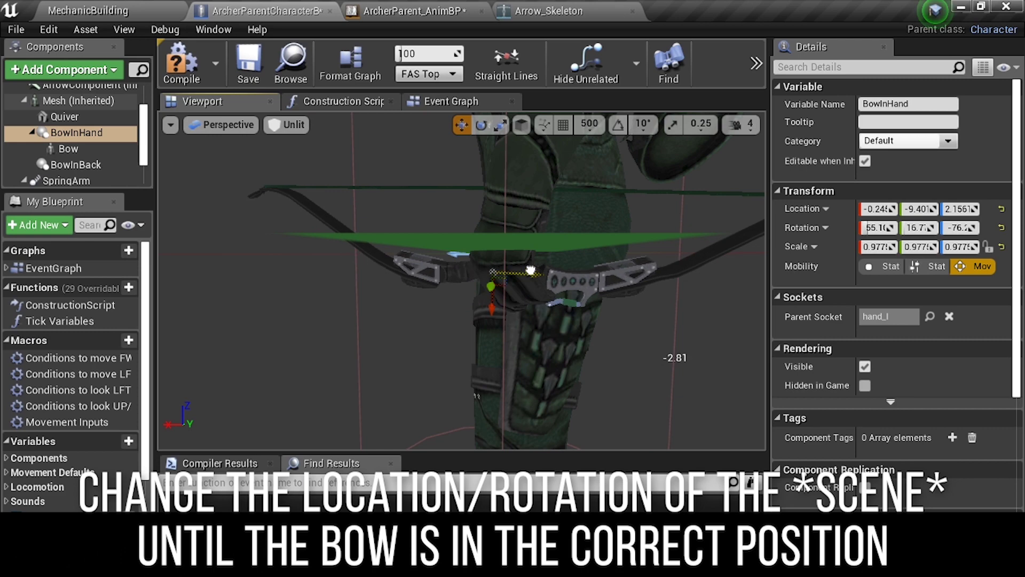
right_drag(515, 274, 481, 278)
scroll(480, 277, down, 5)
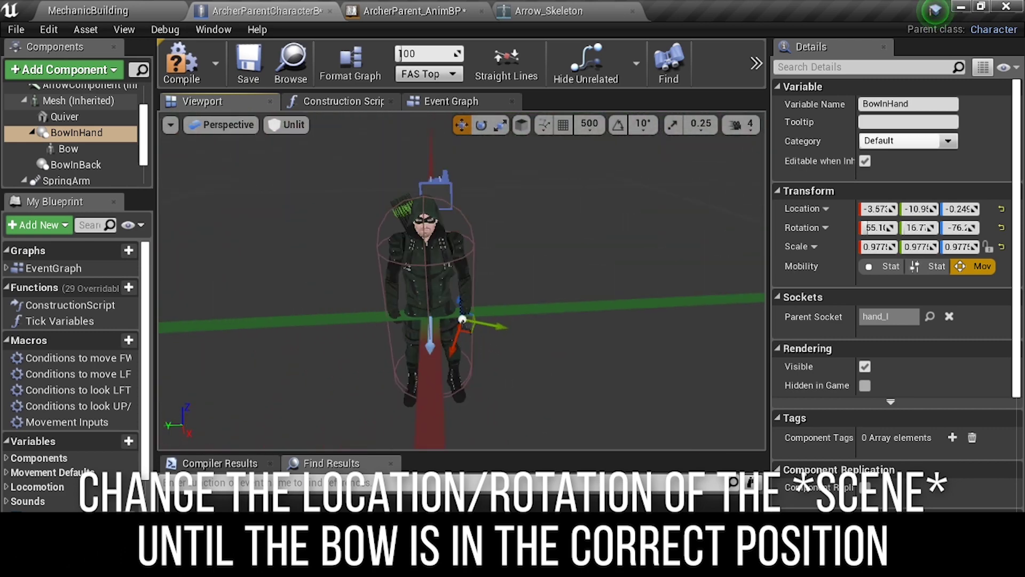
click(59, 148)
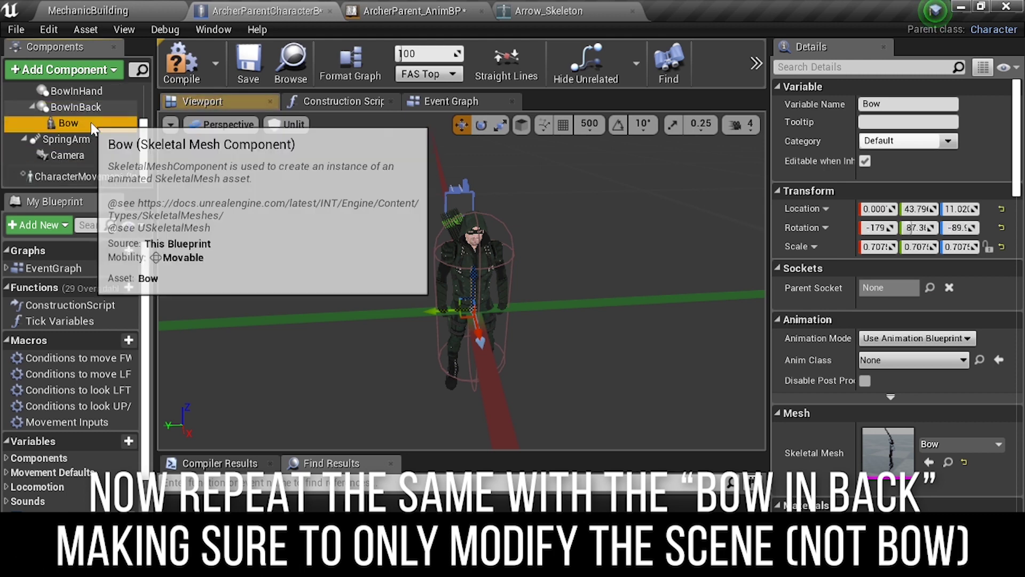
- Focus on BowInBack and shift the bow across the character's back
double_click(75, 107)
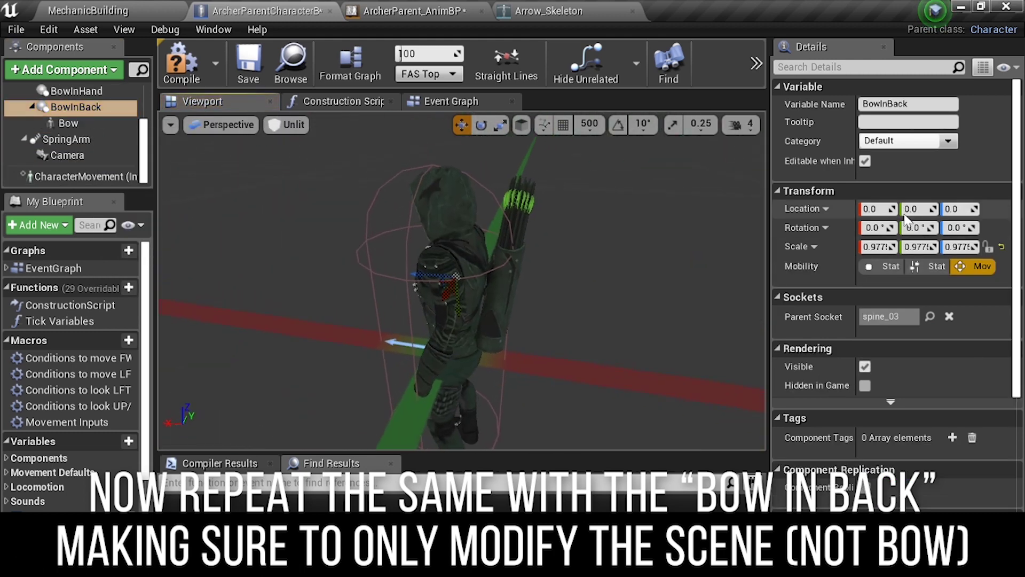
click(514, 282)
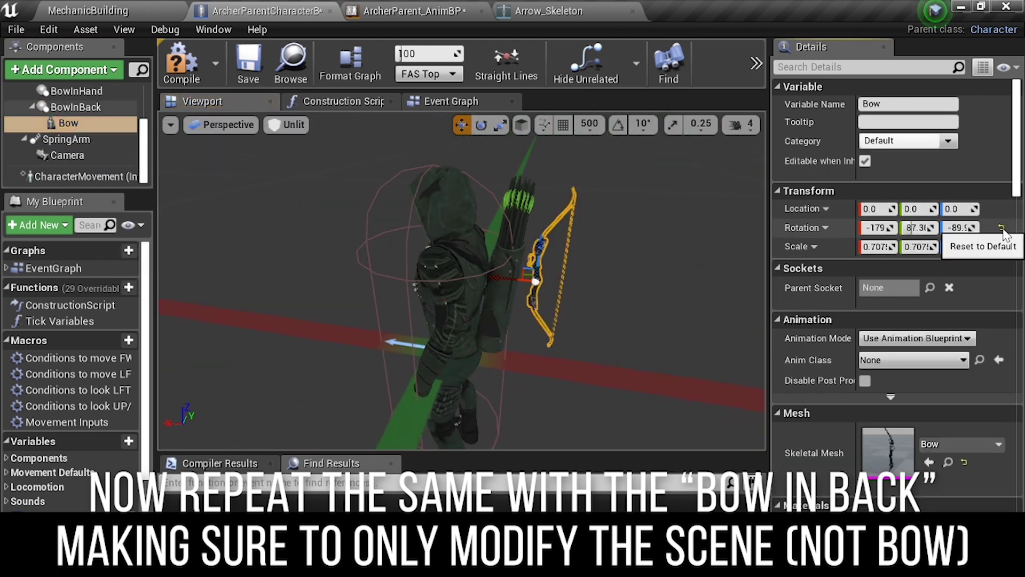
double_click(75, 106)
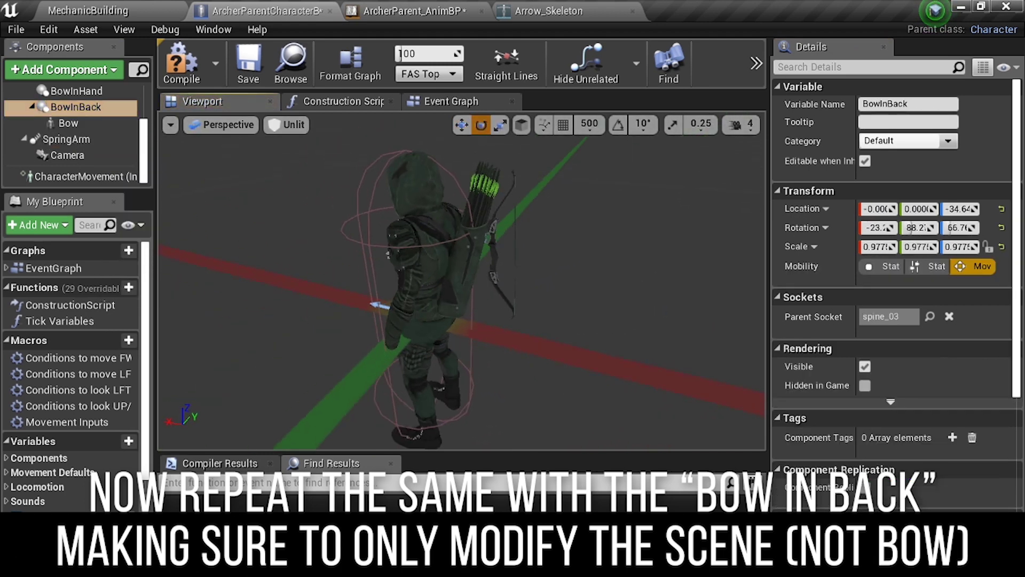
key(f)
key(w)
drag(375, 296, 406, 291)
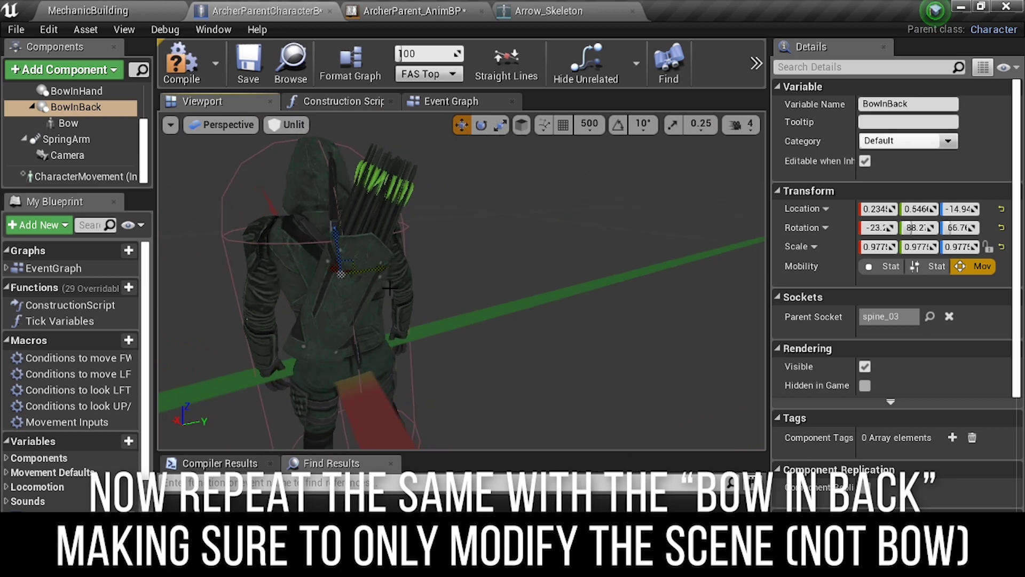
key(e)
drag(352, 211, 408, 244)
key(w)
- Rotate BowInBack to turn the bow around so it lies beside the quiver
scroll(465, 241, down, 3)
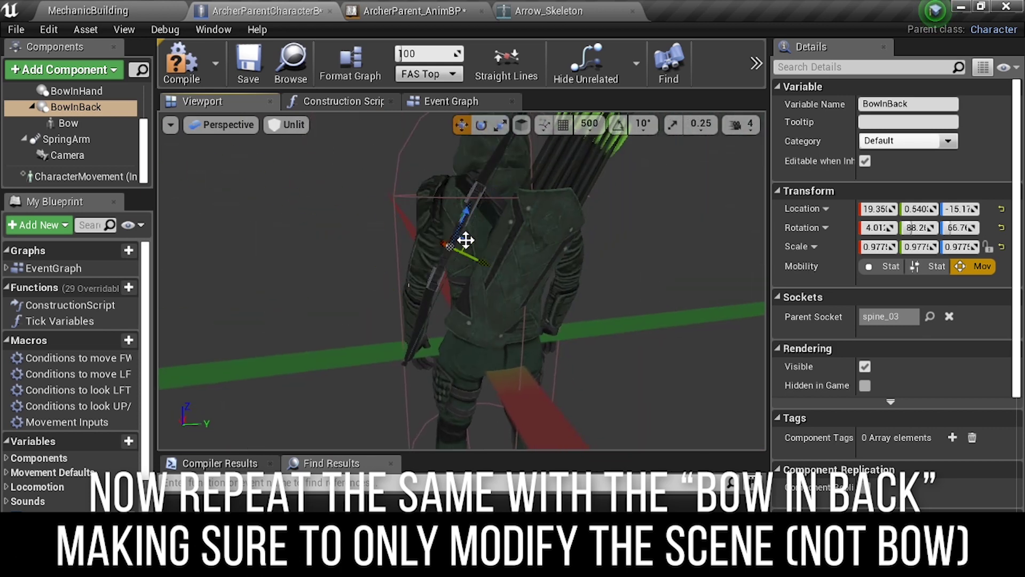
scroll(497, 230, up, 3)
key(e)
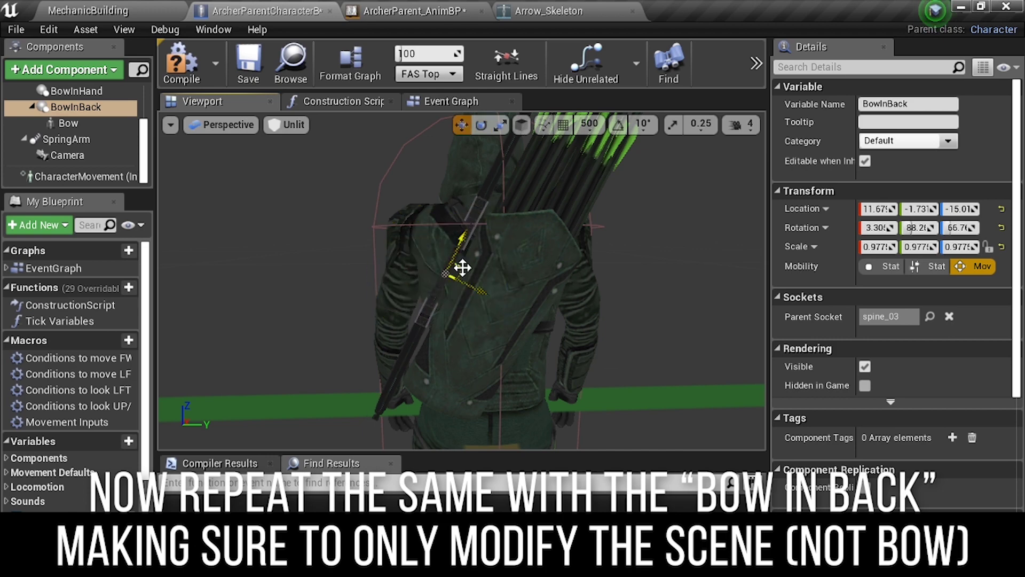
click(462, 269)
alt+drag(463, 270, 373, 267)
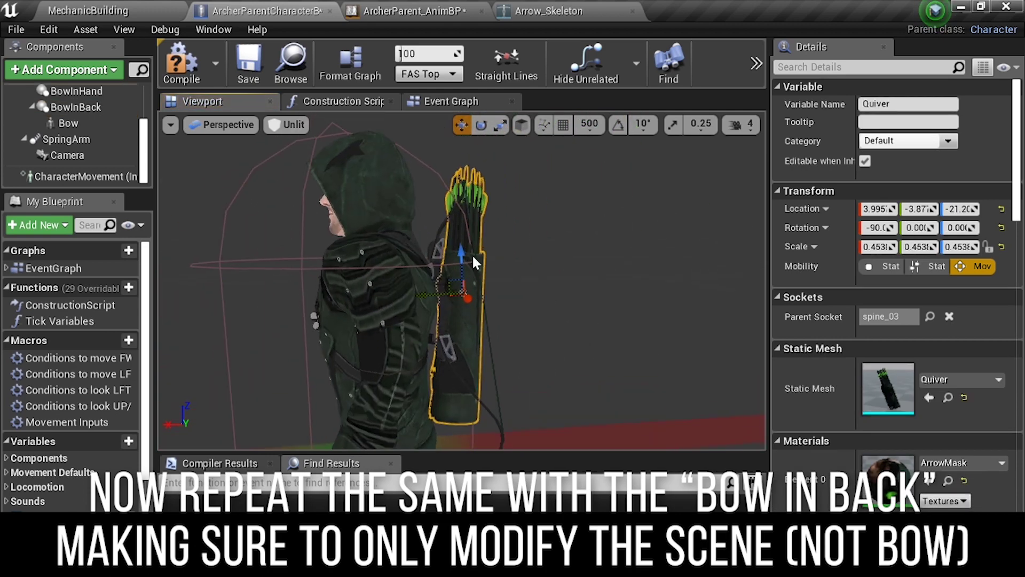
click(75, 107)
click(481, 124)
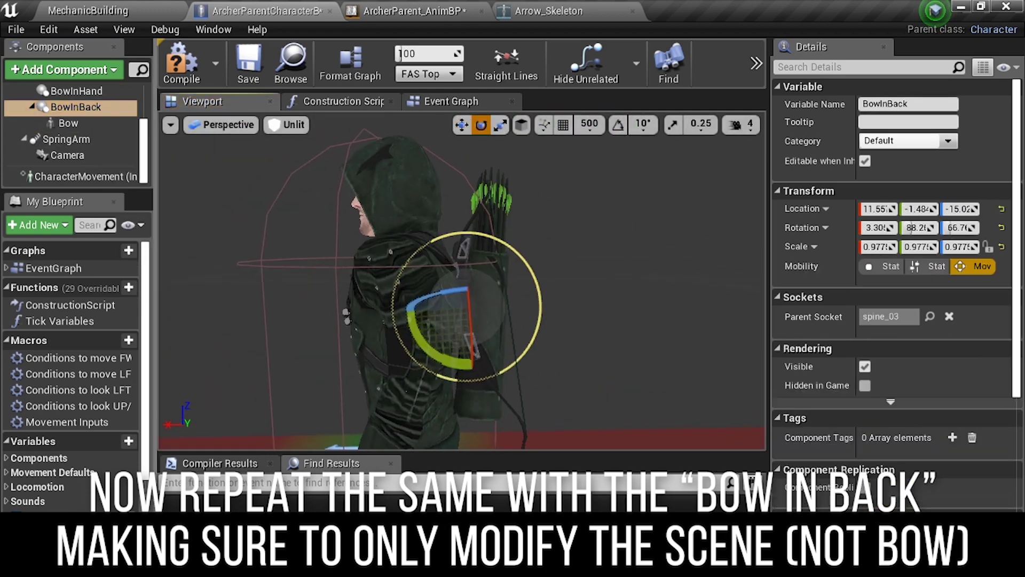
mouse_move(379, 342)
mouse_down()
mouse_move(377, 315)
mouse_move(401, 289)
mouse_up()
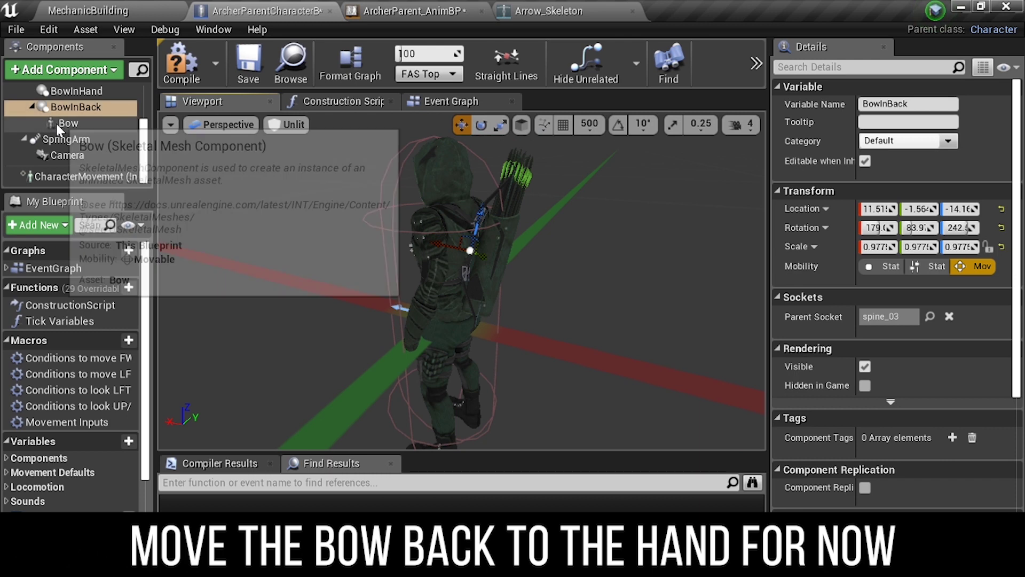
- Drag the Bow component back onto BowInHand, zeroing its transform, and compile
click(57, 123)
mouse_move(58, 122)
mouse_down()
mouse_move(81, 160)
mouse_move(81, 118)
mouse_up()
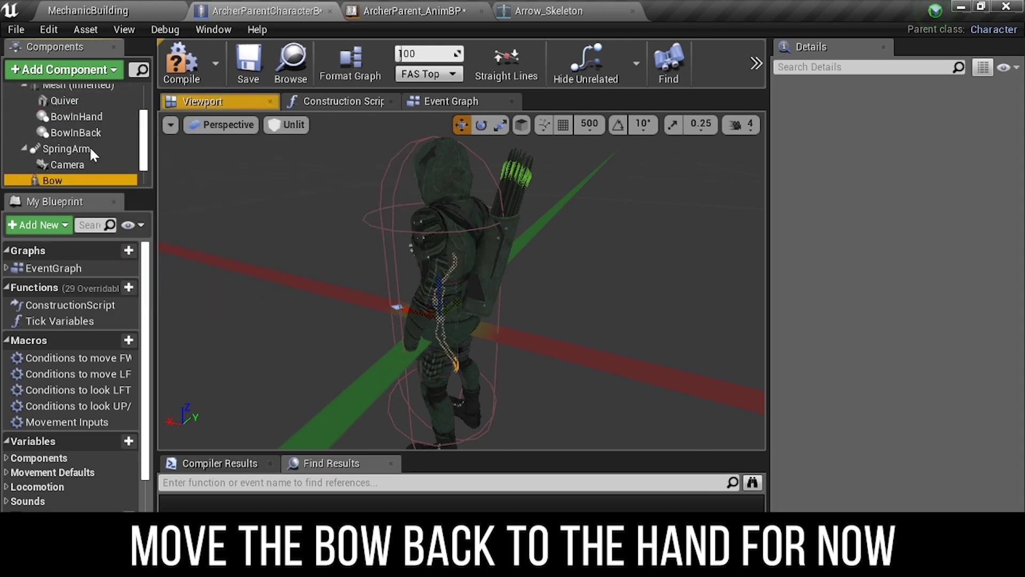
drag(65, 155, 77, 113)
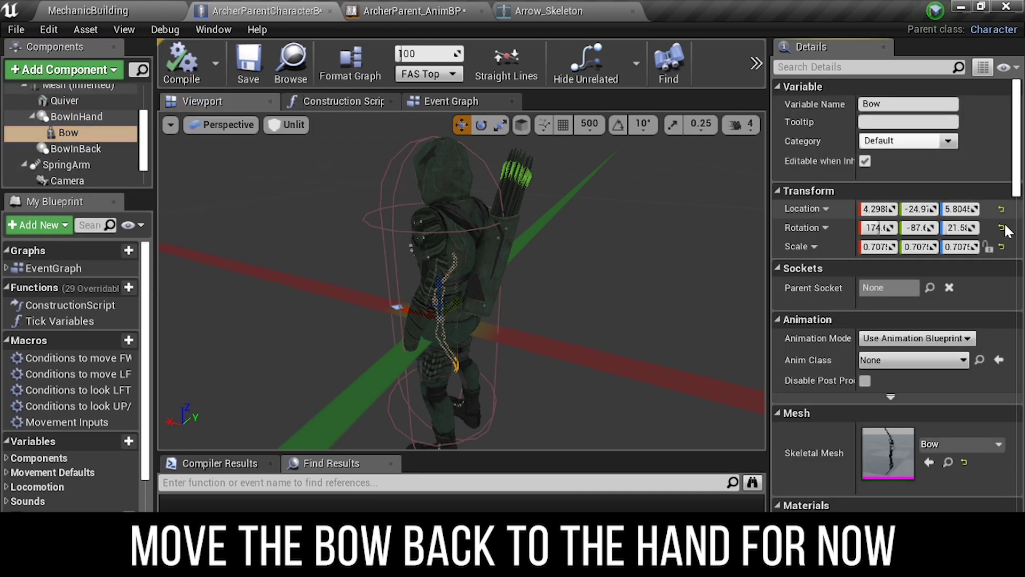
click(176, 65)
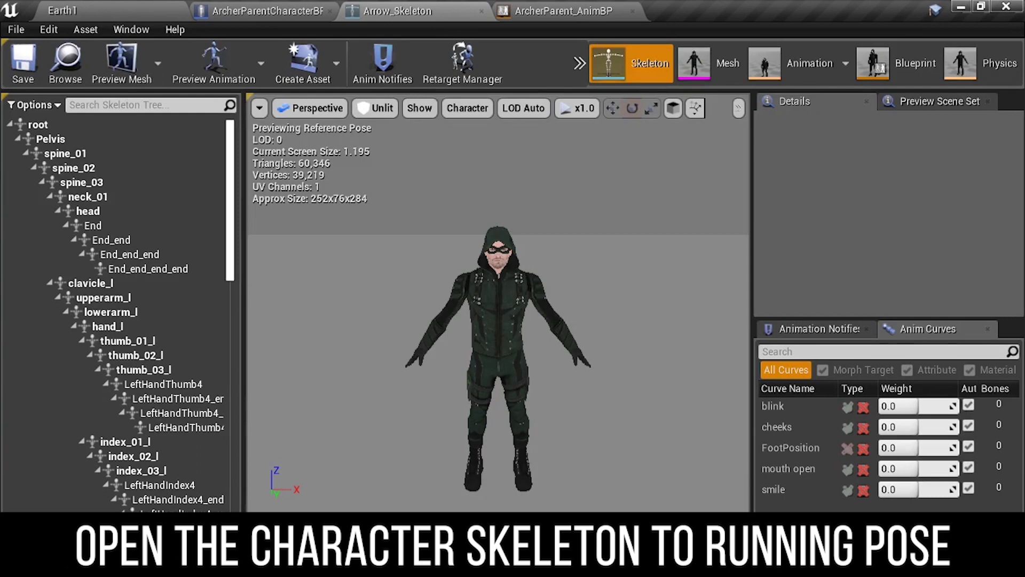
- Preview the Run animation on Arrow_Skeleton, then switch the preview to Sprint
scroll(497, 320, up, 5)
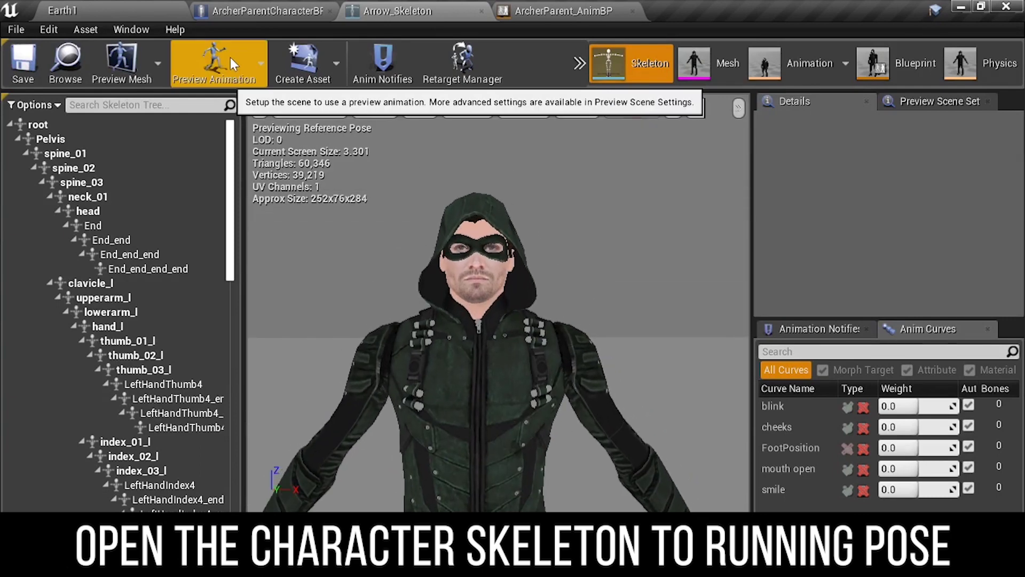
click(233, 64)
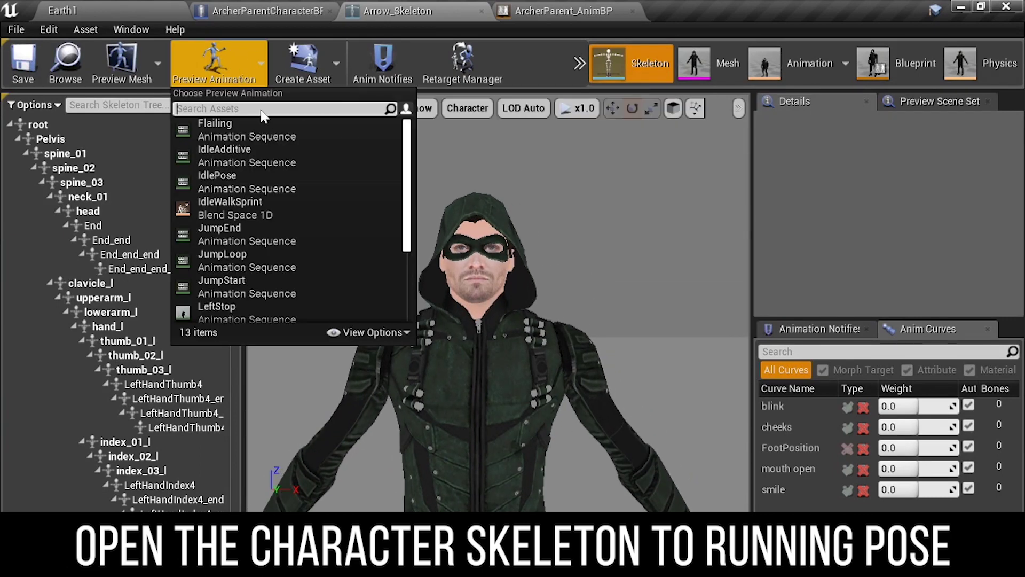
text(run)
key(Return)
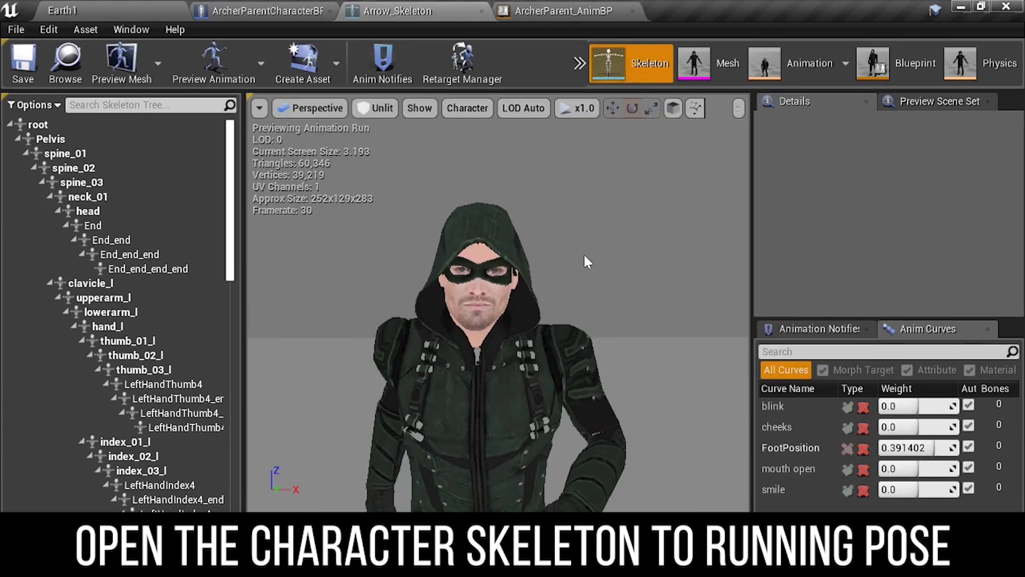
click(214, 67)
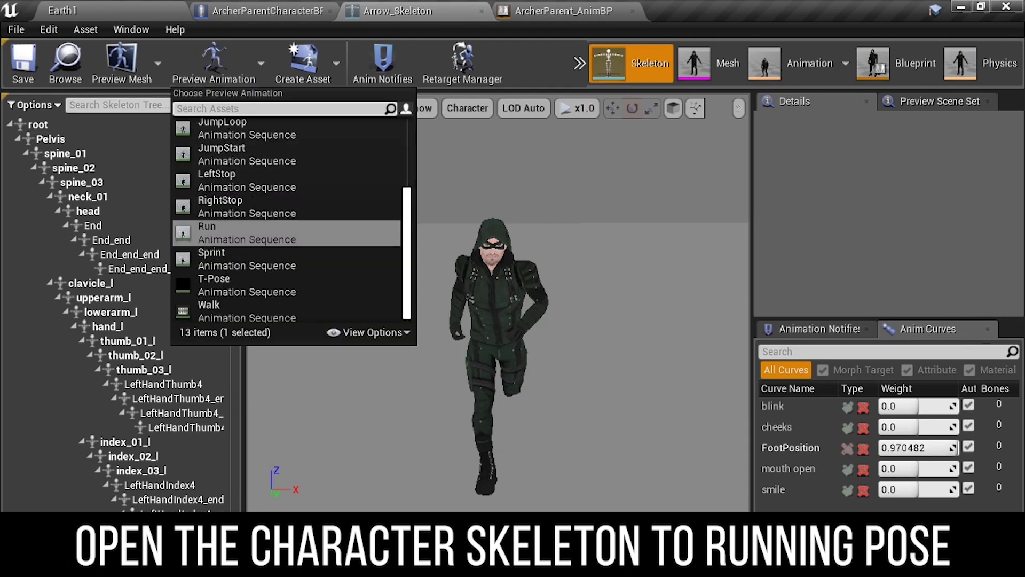
text(sprin)
key(Return)
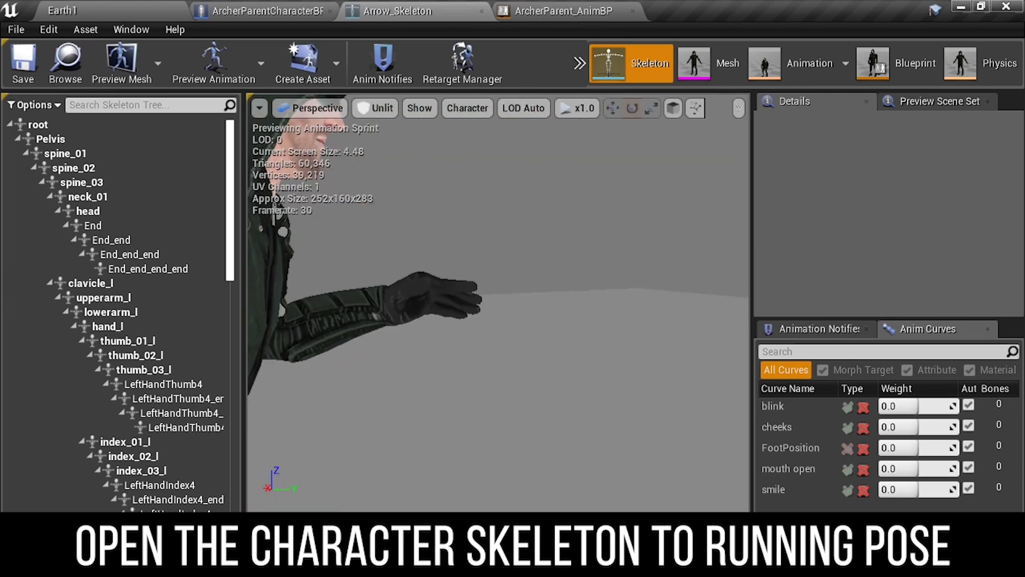
- Find the left middle, index and thumb bones and curl the thumb tip toward the palm
text(middlee)
click(216, 282)
text(inde)
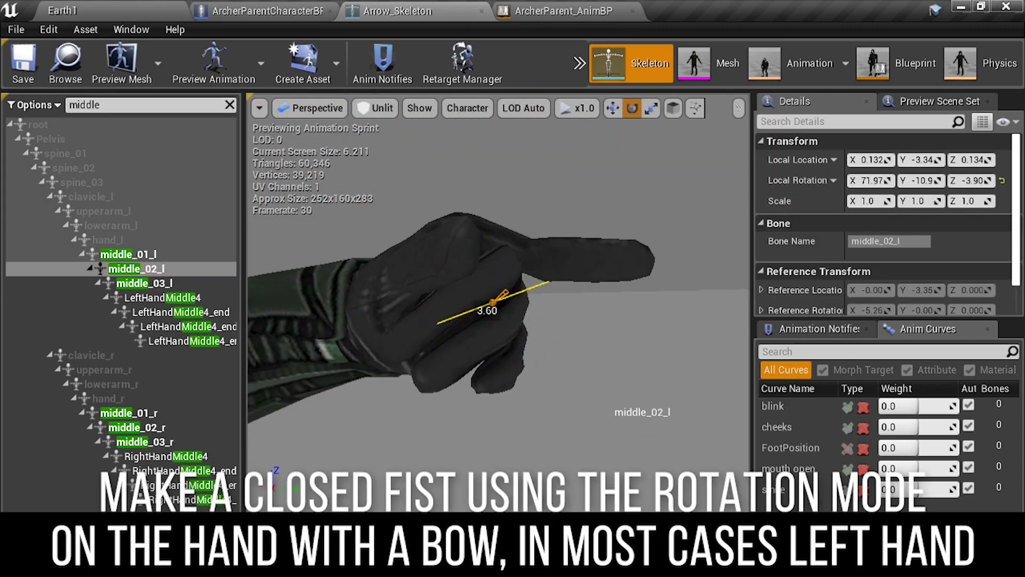
click(147, 257)
double_click(106, 104)
text(thumb)
click(383, 273)
mouse_move(383, 272)
alt+mouse_down()
mouse_move(379, 310)
mouse_move(365, 313)
alt+mouse_up()
click(379, 310)
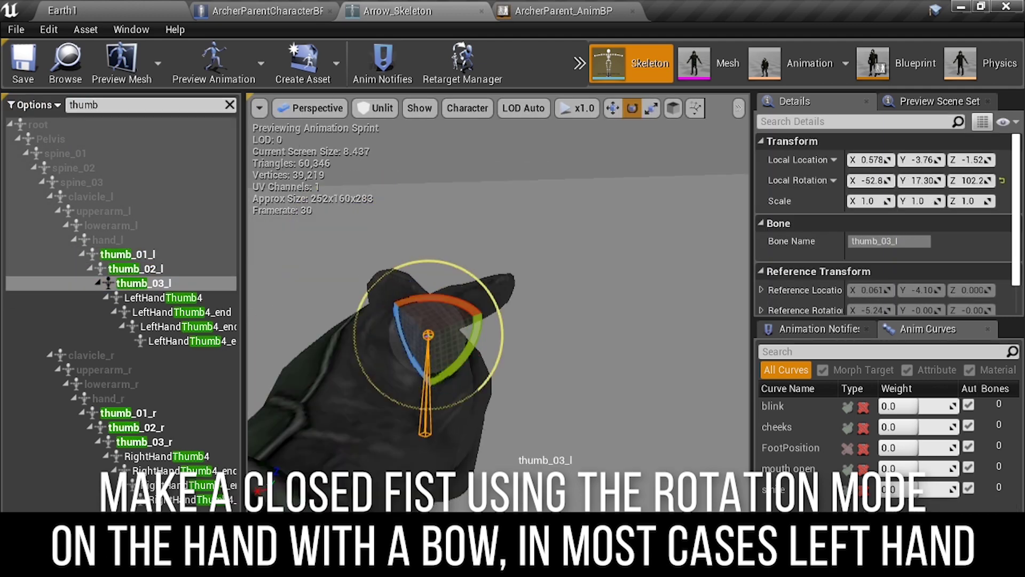
click(366, 313)
click(393, 302)
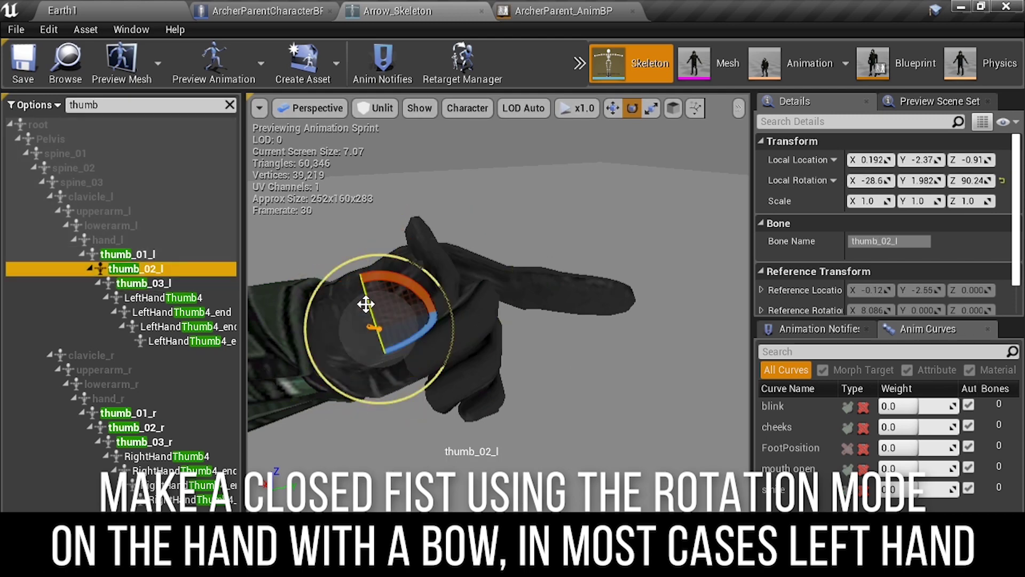
drag(373, 320, 390, 336)
drag(458, 313, 357, 286)
- Curl the left index finger base and rotate the thumb base and middle bones into the fist
triple_click(144, 105)
text(index)
click(126, 254)
mouse_move(481, 320)
alt+mouse_down()
mouse_move(454, 299)
mouse_move(427, 299)
alt+mouse_up()
triple_click(144, 104)
text(thu)
click(125, 254)
mouse_move(513, 342)
mouse_down()
mouse_move(516, 313)
mouse_move(438, 299)
mouse_move(416, 278)
mouse_up()
click(136, 268)
alt+drag(546, 222, 517, 320)
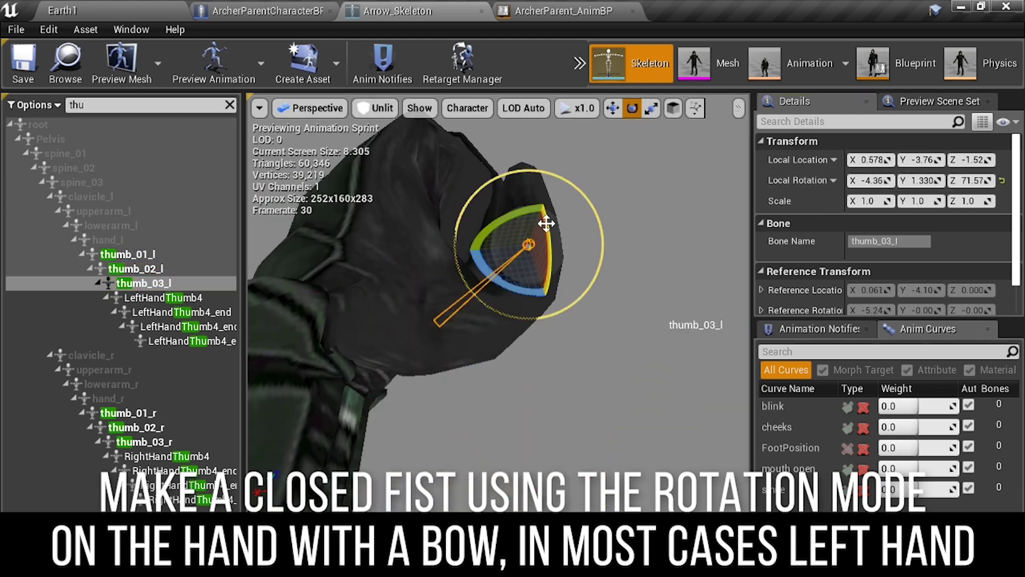
- Select the left index fingertip bone, clear the selection, and return to the ArcherParent_AnimBP AnimGraph
triple_click(145, 104)
text(inde)
click(141, 283)
scroll(534, 299, down, 5)
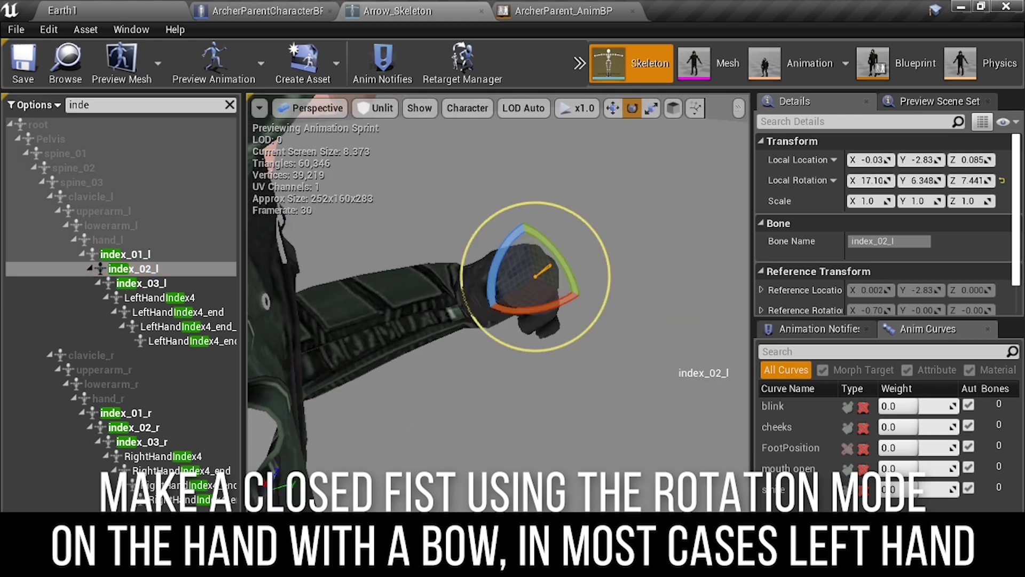
click(560, 259)
scroll(560, 259, down, 3)
click(564, 11)
scroll(347, 248, up, 2)
scroll(418, 187, up, 3)
scroll(411, 195, up, 3)
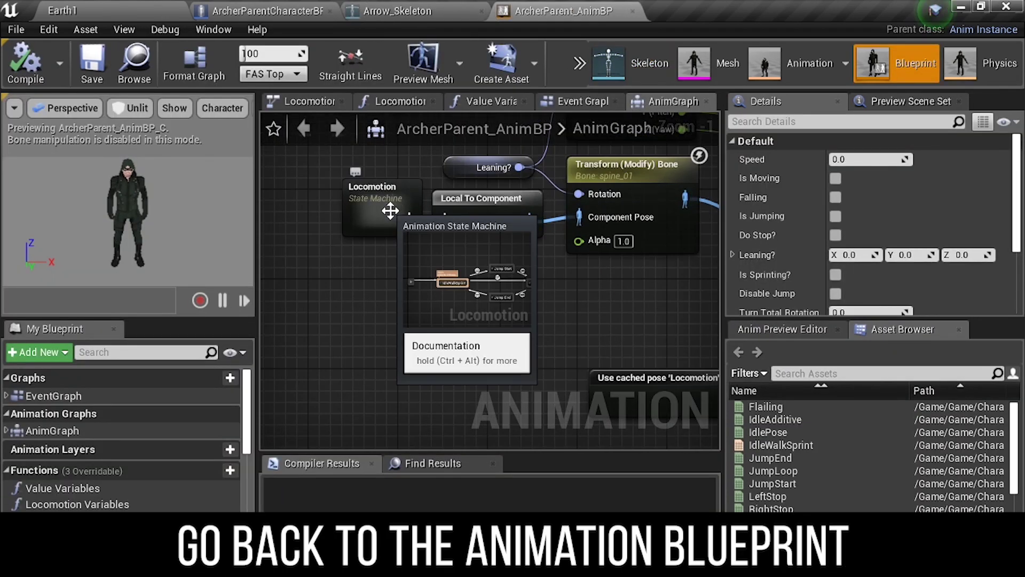
- Add a Save cached pose node via 'save c', then add a Use cached pose 'Locomotion' node
drag(403, 315, 406, 319)
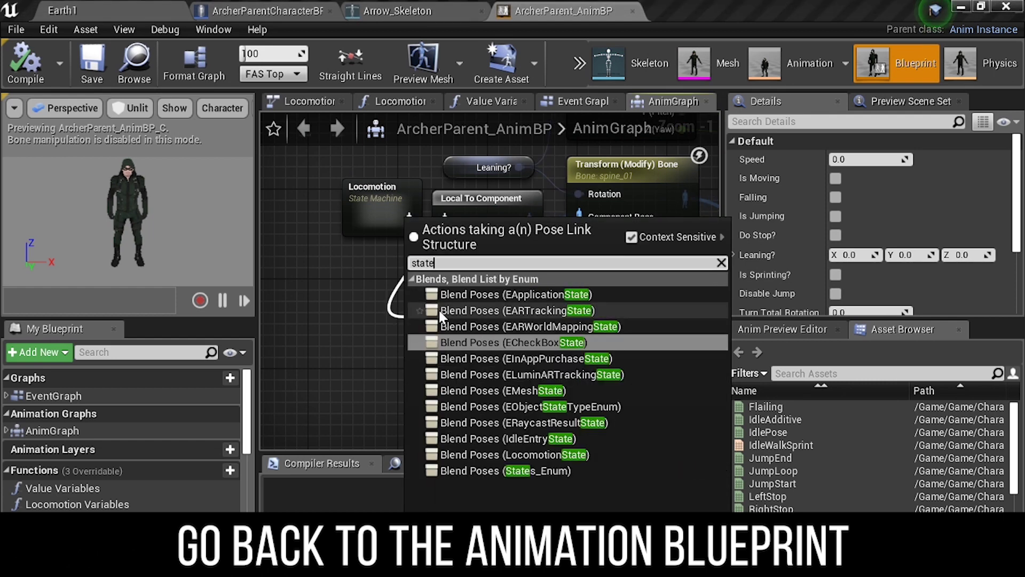
text(save c)
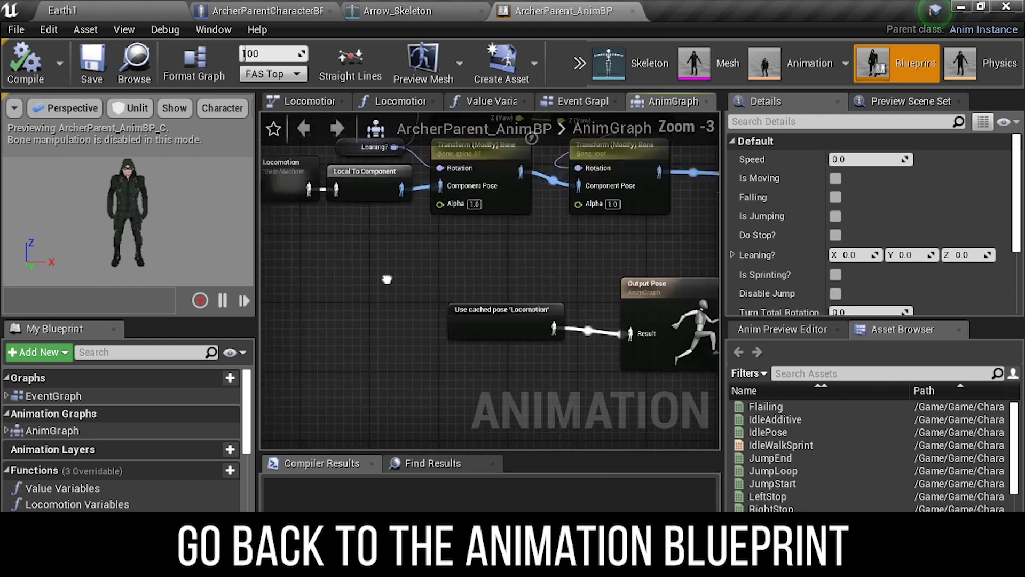
click(505, 284)
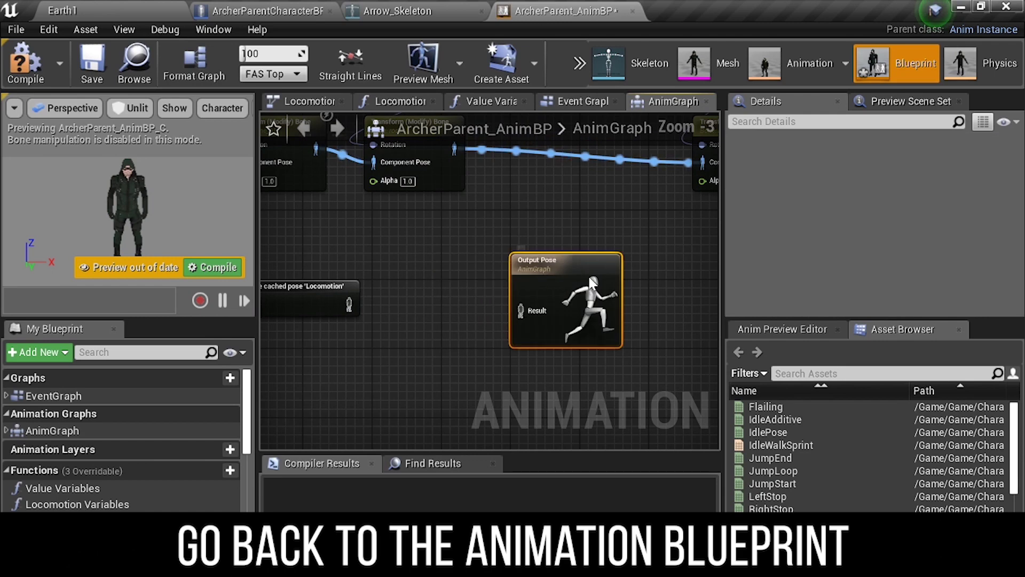
scroll(504, 285, down, 3)
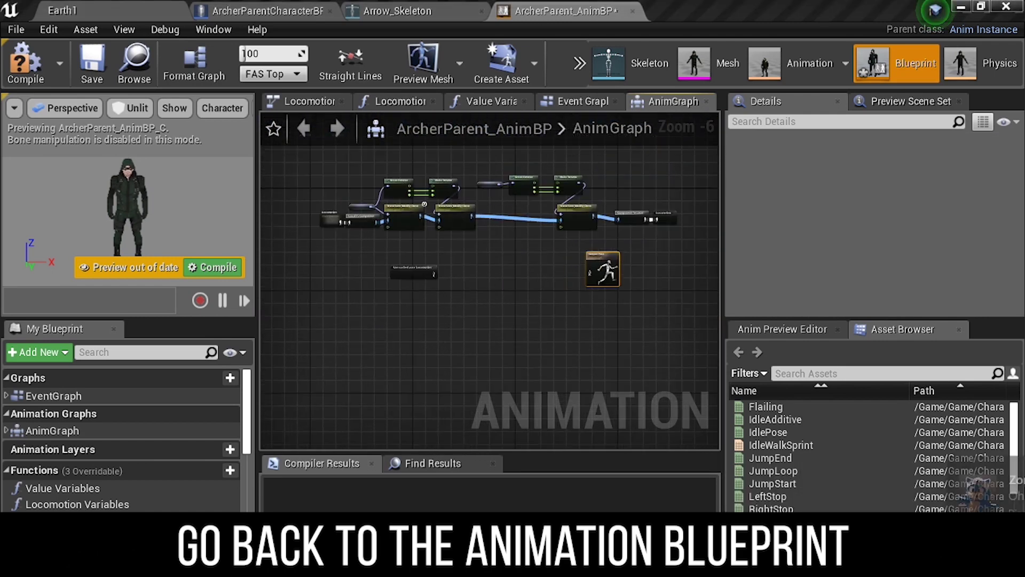
scroll(424, 281, up, 2)
drag(411, 276, 452, 283)
- Add a Local To Component node after the cached pose, followed by a Transform (Modify) Bone node
text(compone)
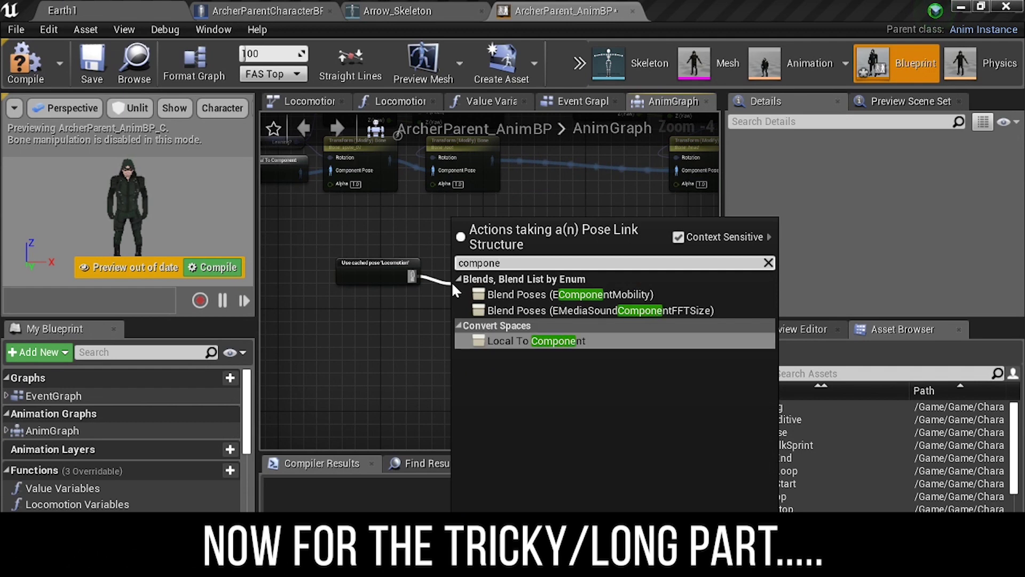
key(Return)
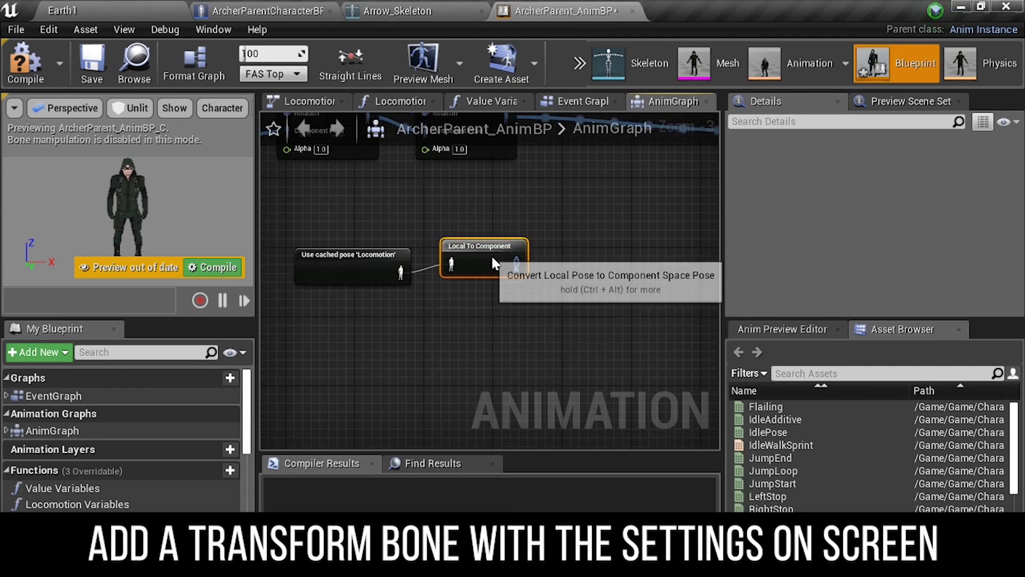
right_drag(491, 254, 409, 265)
drag(429, 268, 472, 339)
text(transfor)
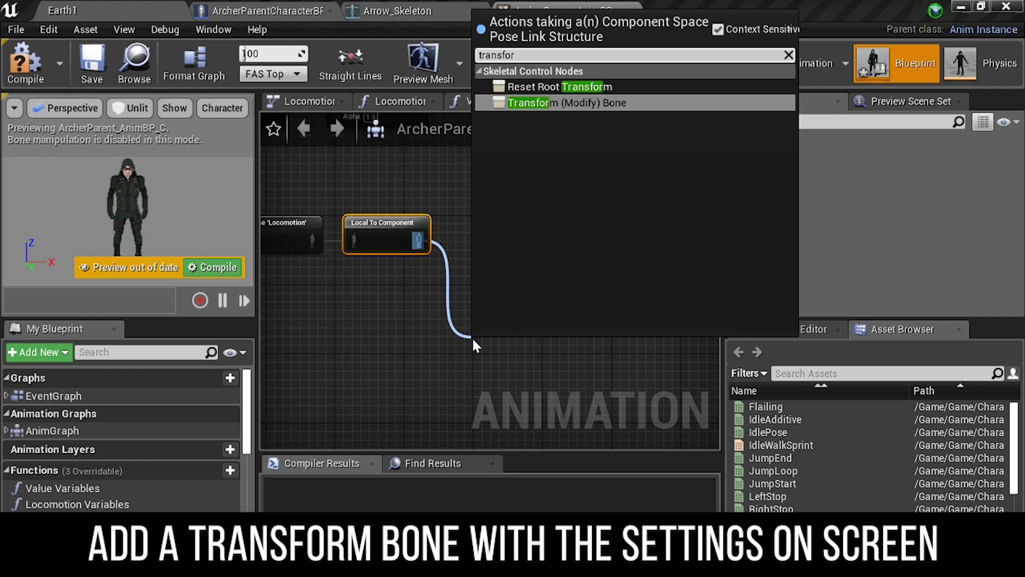
key(Return)
drag(517, 347, 517, 252)
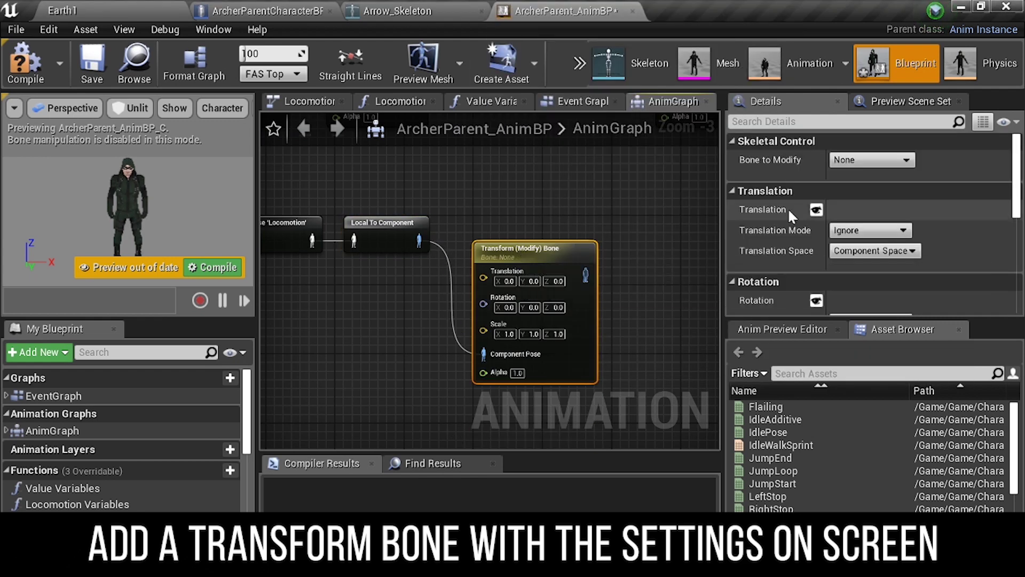
- Make the Transform Bone rotation-only, with Replace Existing mode in Parent Bone Space
click(816, 210)
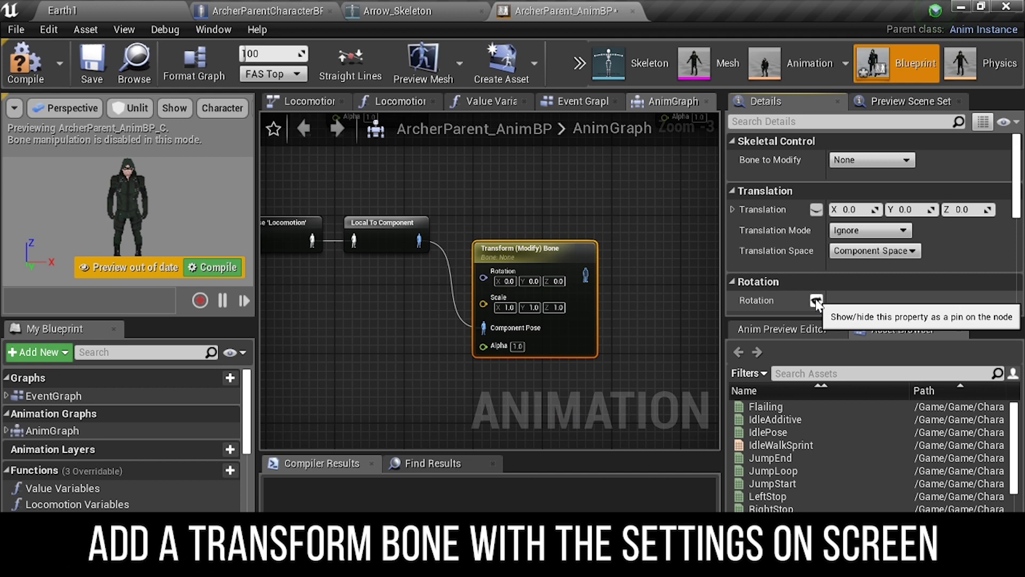
click(816, 300)
click(815, 251)
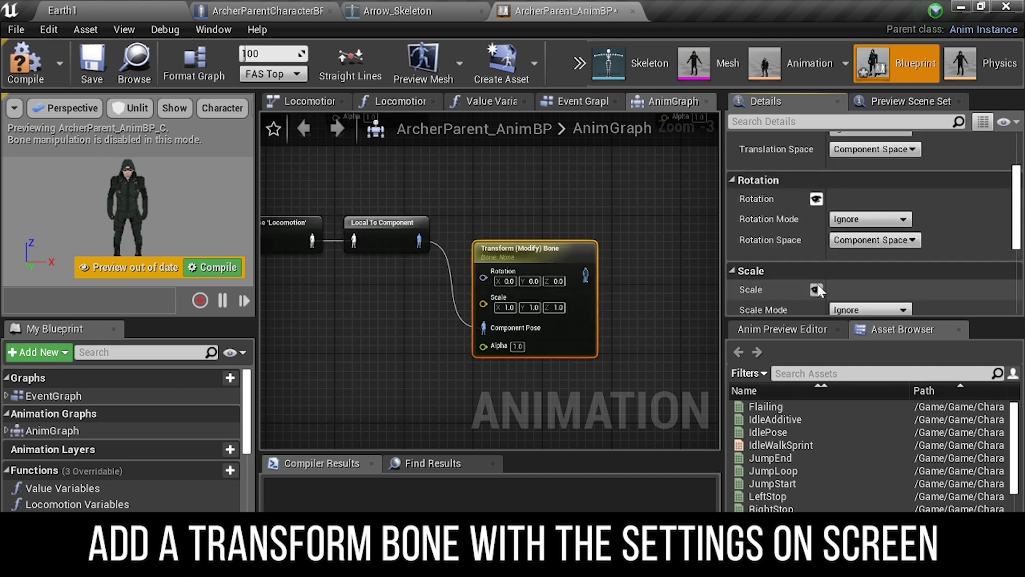
click(816, 290)
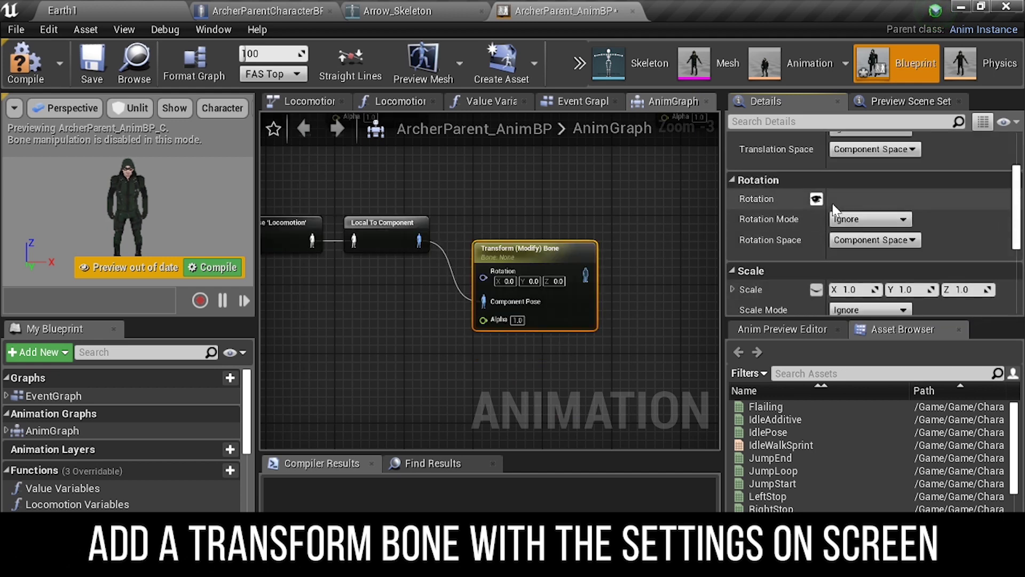
click(871, 219)
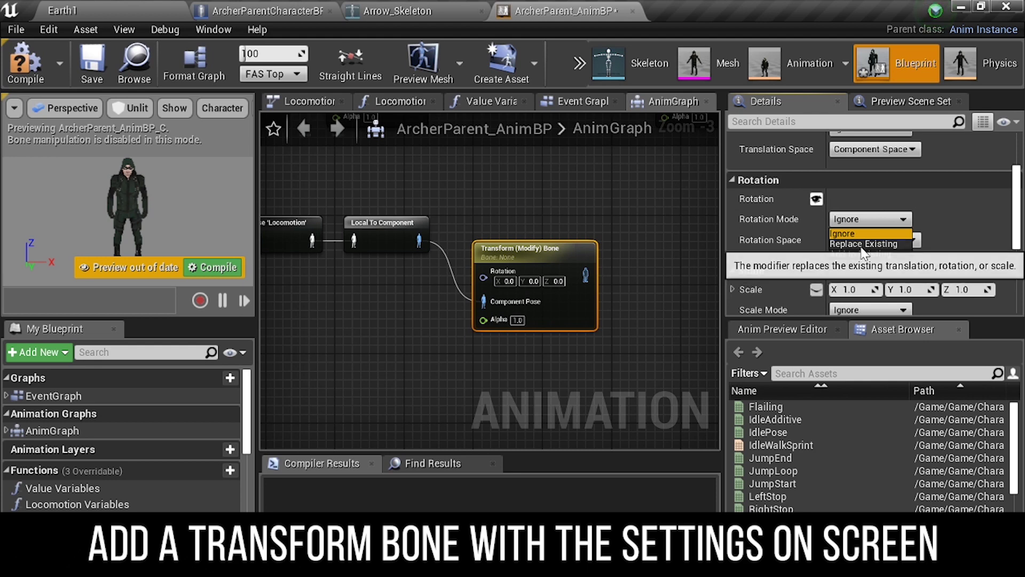
click(863, 244)
click(871, 240)
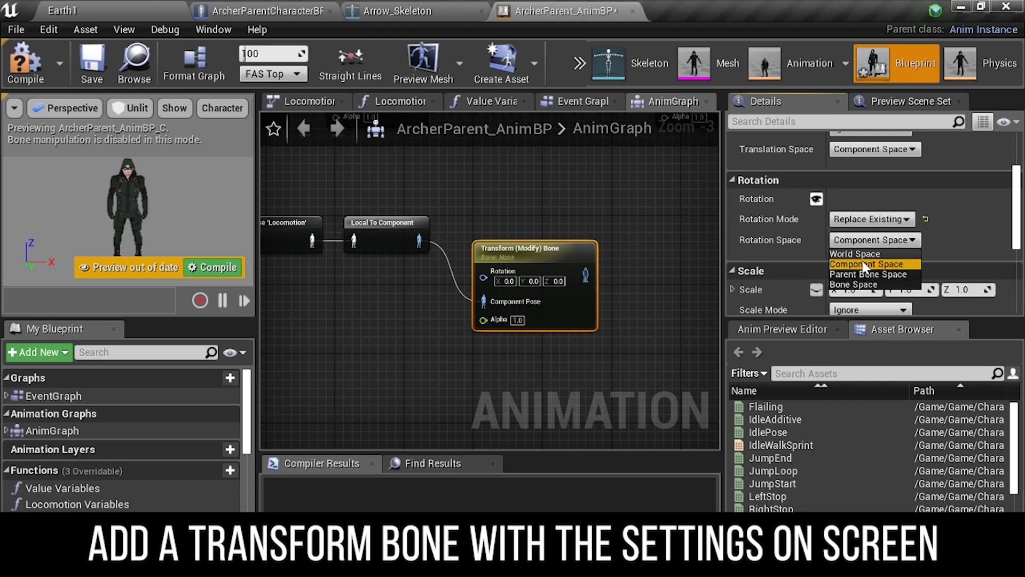
click(859, 268)
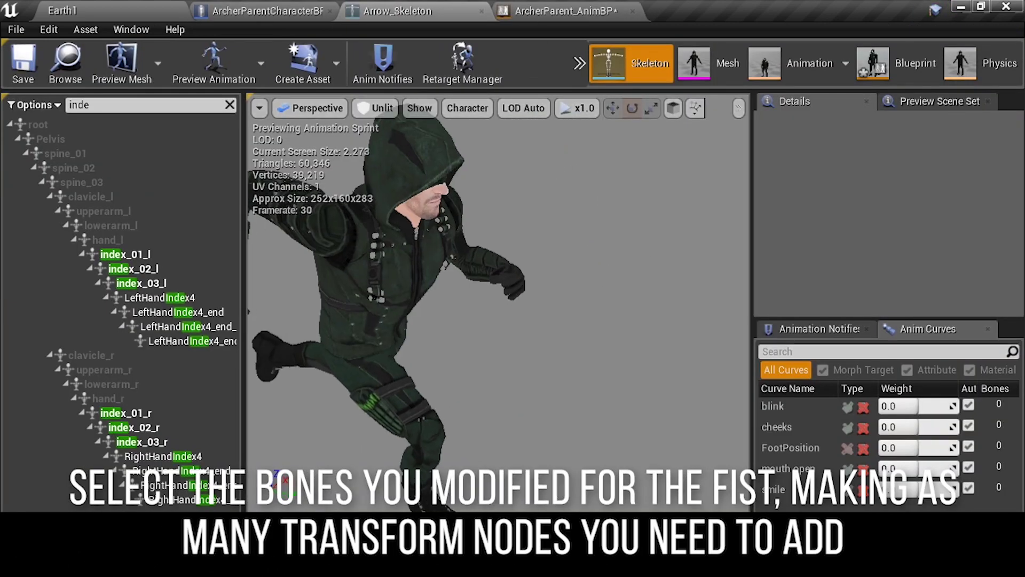
- Search the skeleton for 'middle' and set the Transform Bone's bone to middle_01_l
scroll(631, 257, up, 5)
double_click(80, 105)
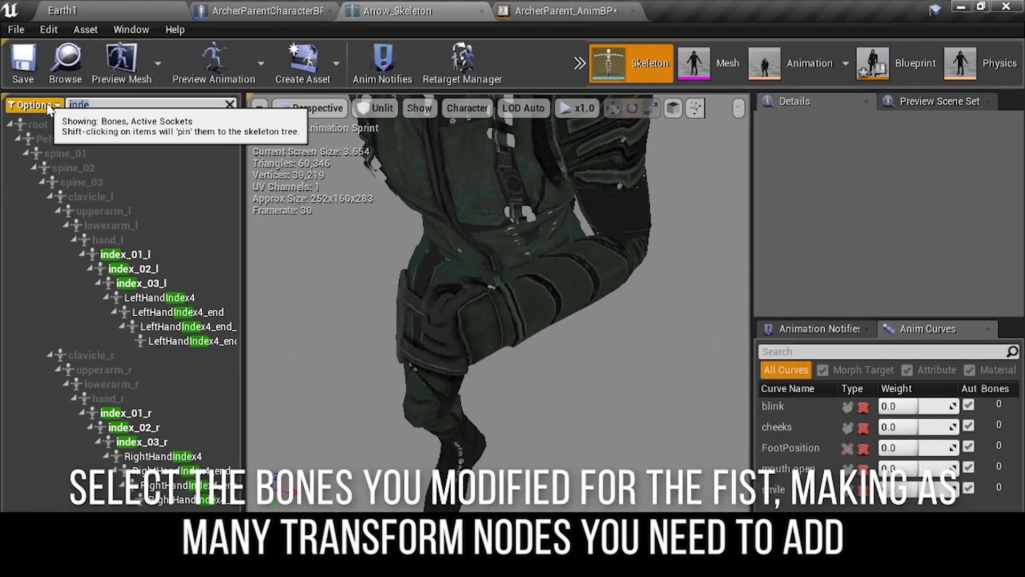
text(middle)
click(152, 254)
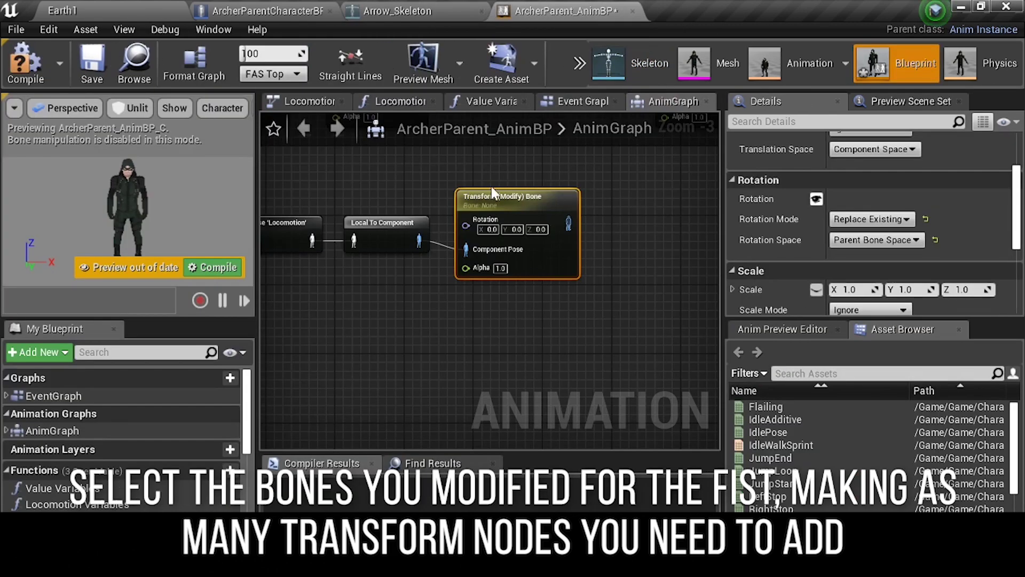
scroll(870, 214, up, 3)
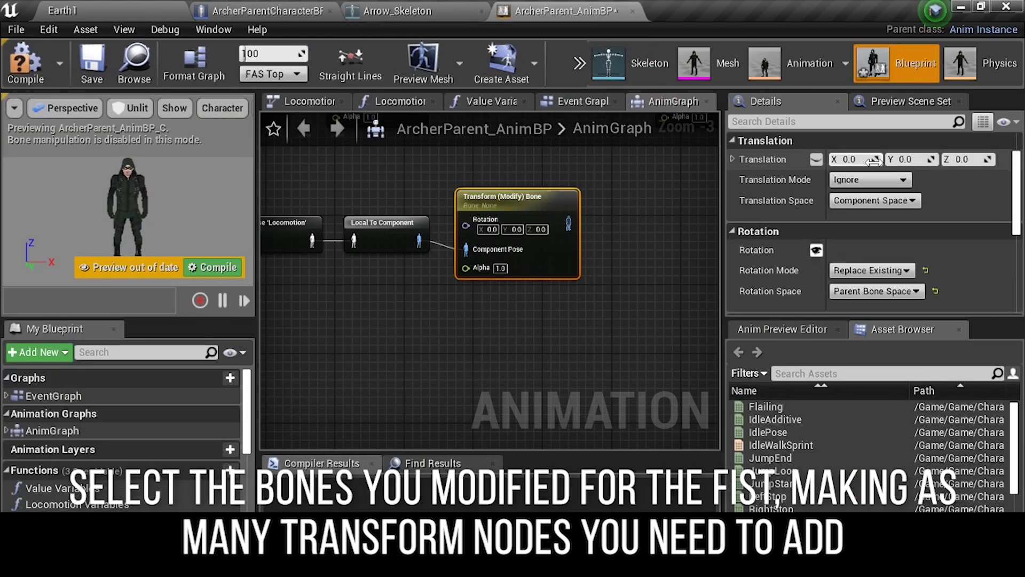
scroll(870, 214, up, 2)
click(872, 159)
text(midd)
key(Return)
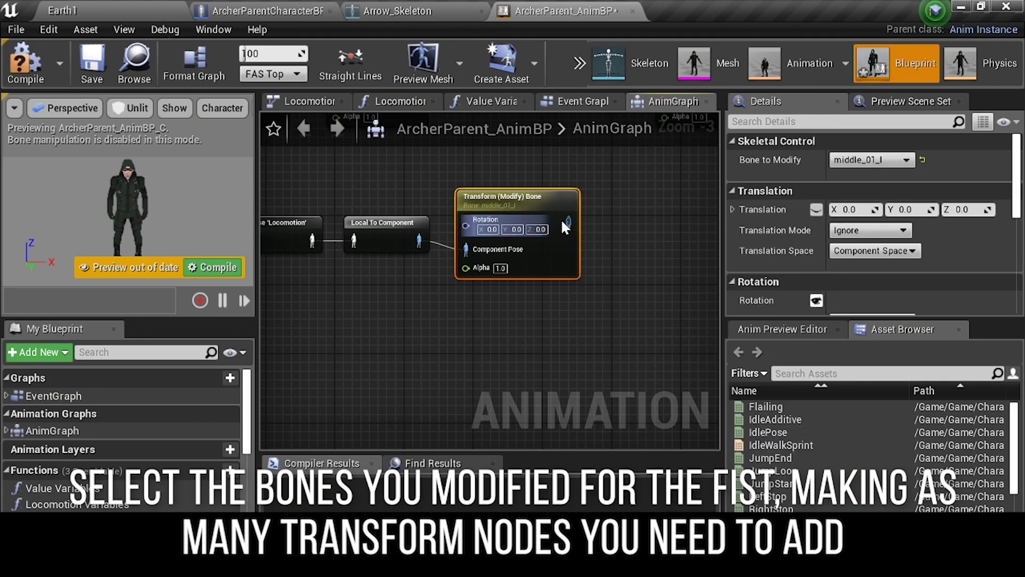
- Duplicate the Transform Bone node, wire the copies into the chain, and target middle_02_l
key(ctrl+c)
key(ctrl+v)
key(ctrl+v)
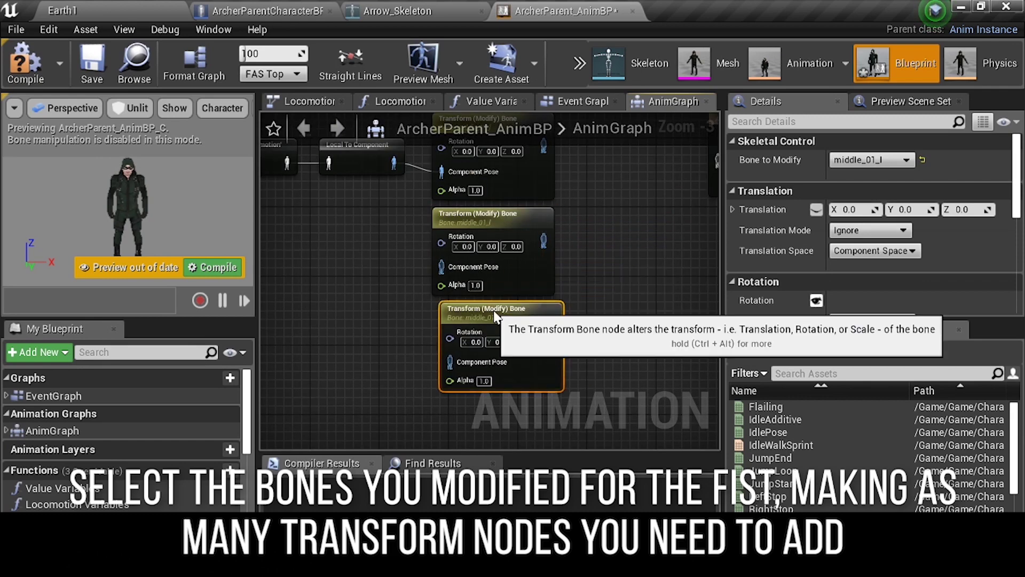
drag(544, 156, 543, 148)
click(478, 213)
click(872, 160)
click(694, 267)
click(532, 355)
click(881, 160)
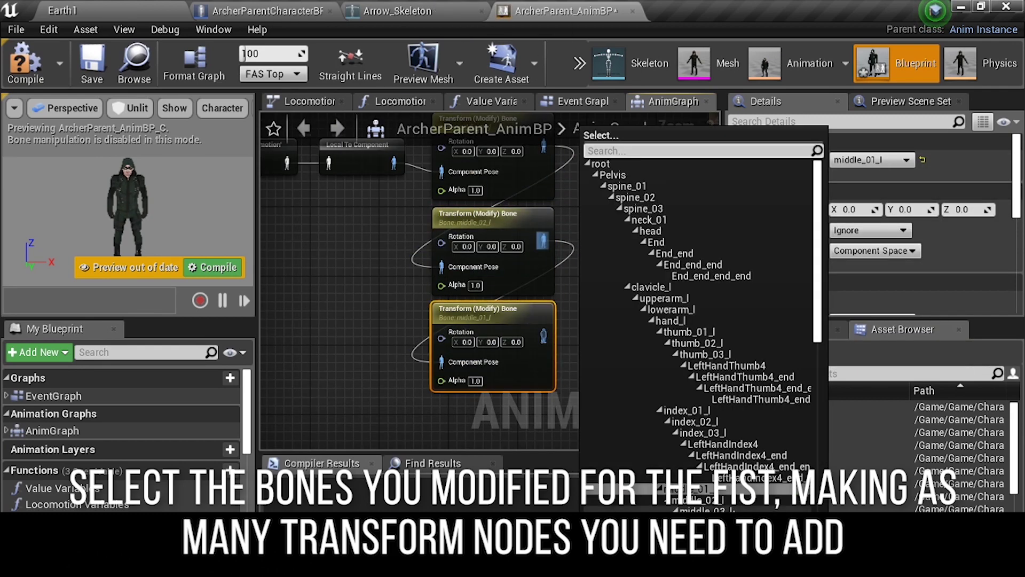
key(Escape)
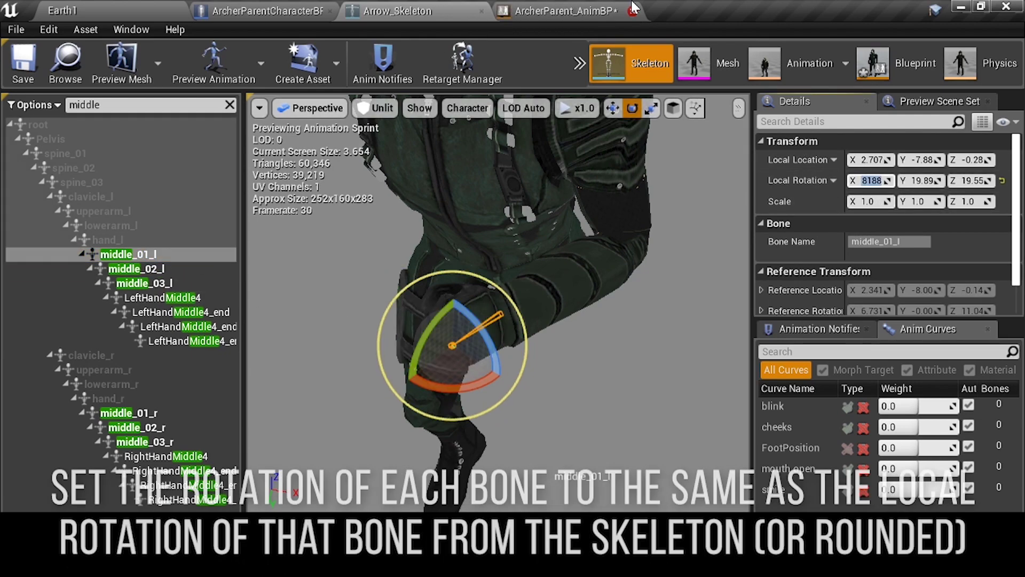
- Copy each finger bone's local rotation into its Transform Bone node
click(563, 11)
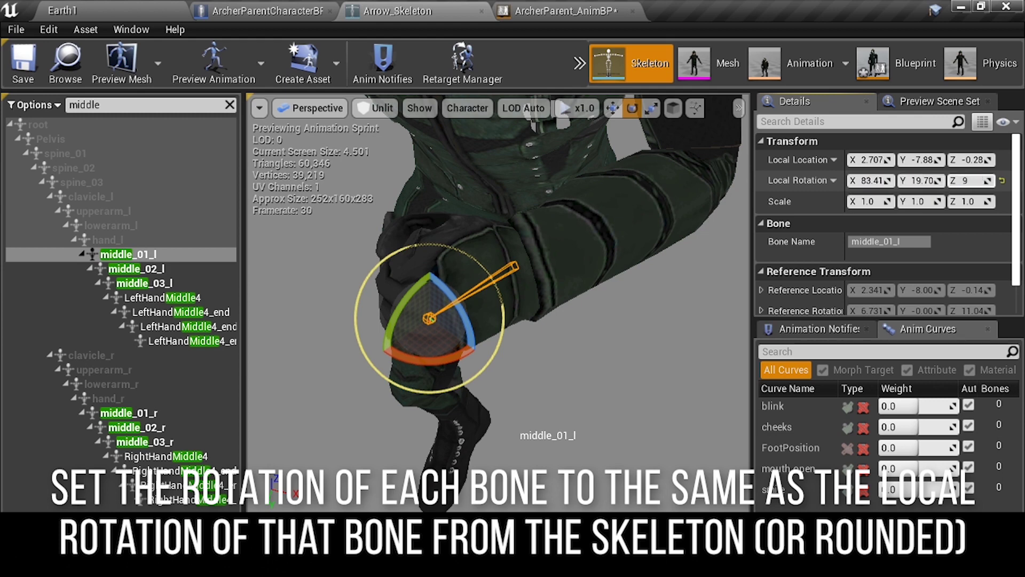
click(869, 181)
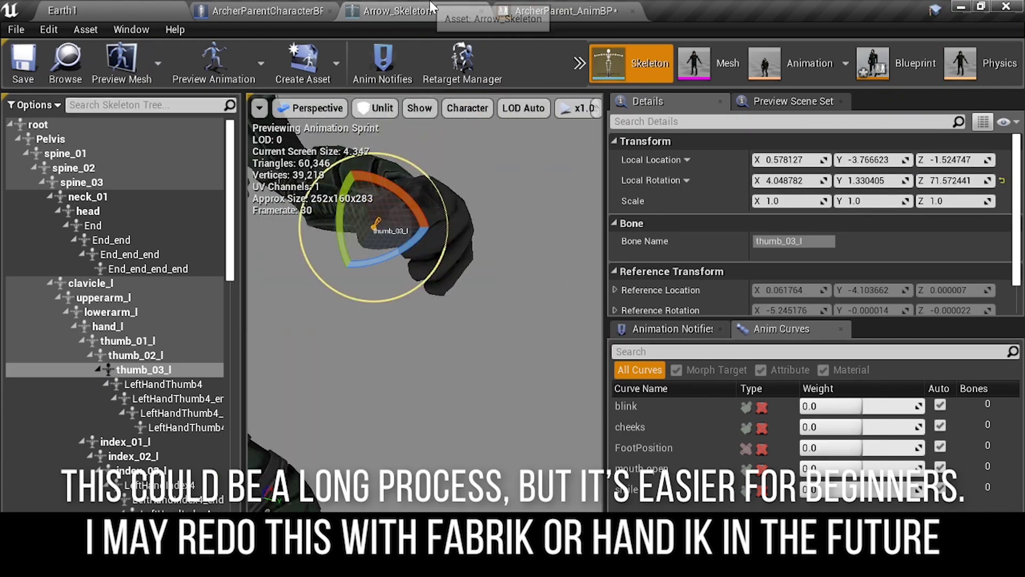
text(hand)
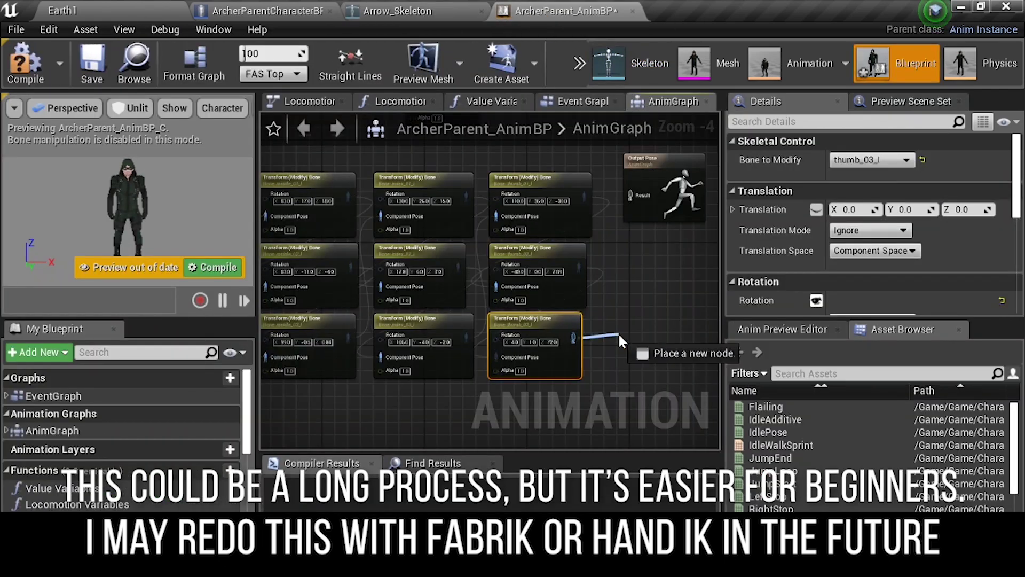
- Add Component To Local after the last finger transform, feed Output Pose, and compile
drag(574, 338, 619, 332)
click(689, 80)
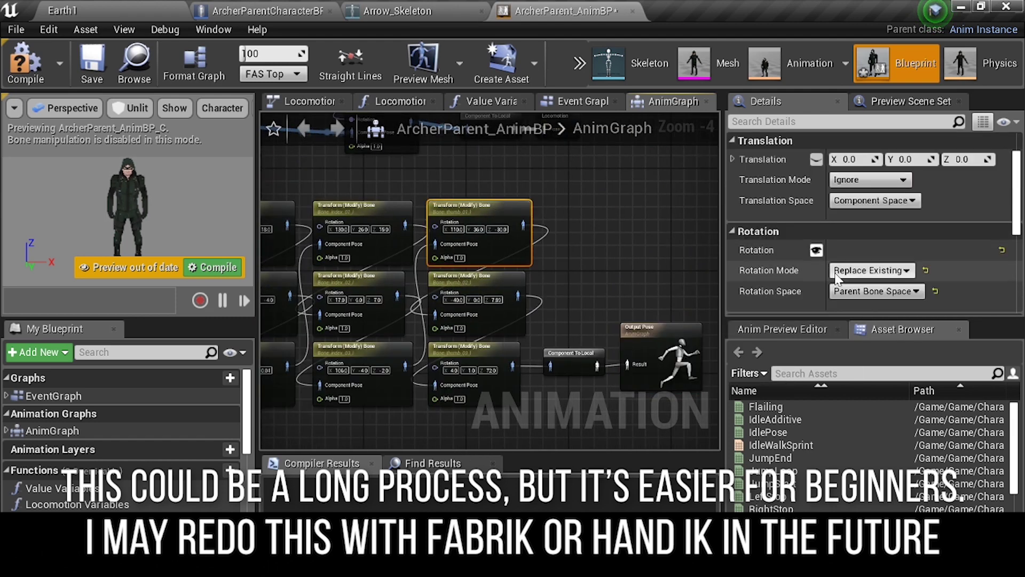
scroll(836, 278, down, 1)
click(40, 73)
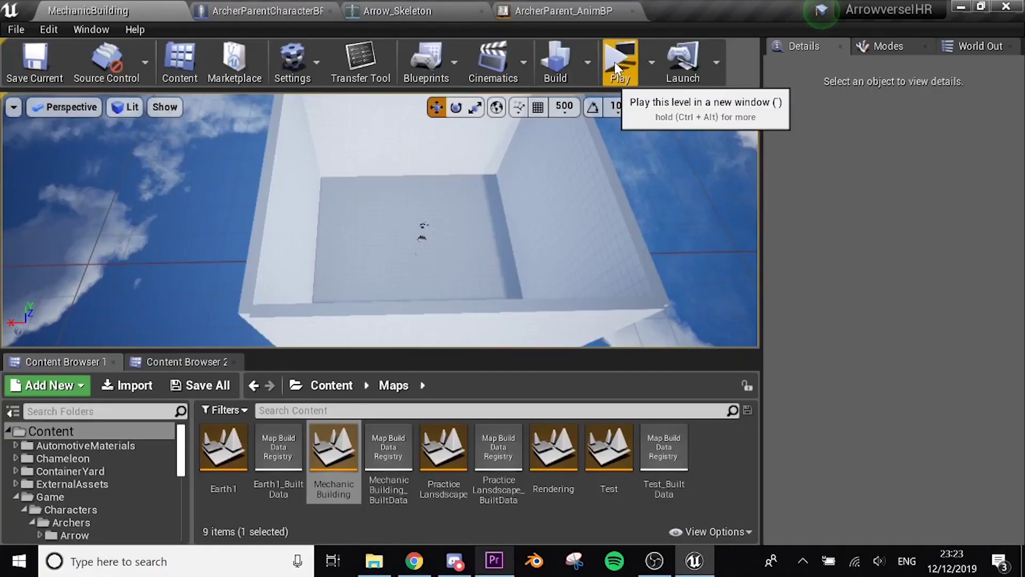
- Play the MechanicBuilding level in a new window
click(615, 64)
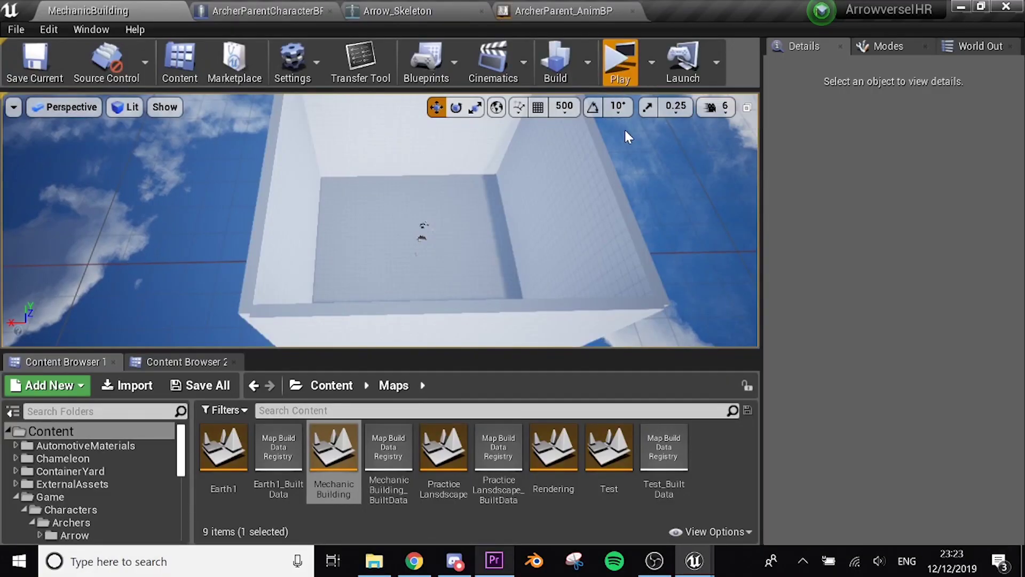